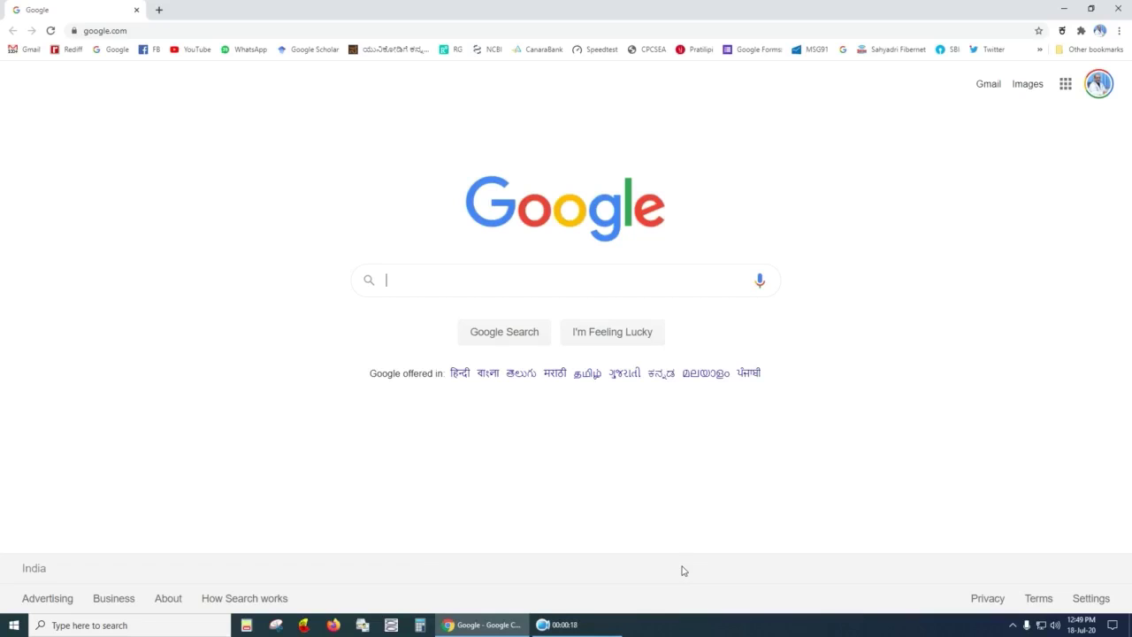
Find Google Forms through a Google search and open the 2nd Practical Quiz Veterinary Pharmacology and Toxicology form from the personal forms list.
{"action": "type", "text": "Google"}
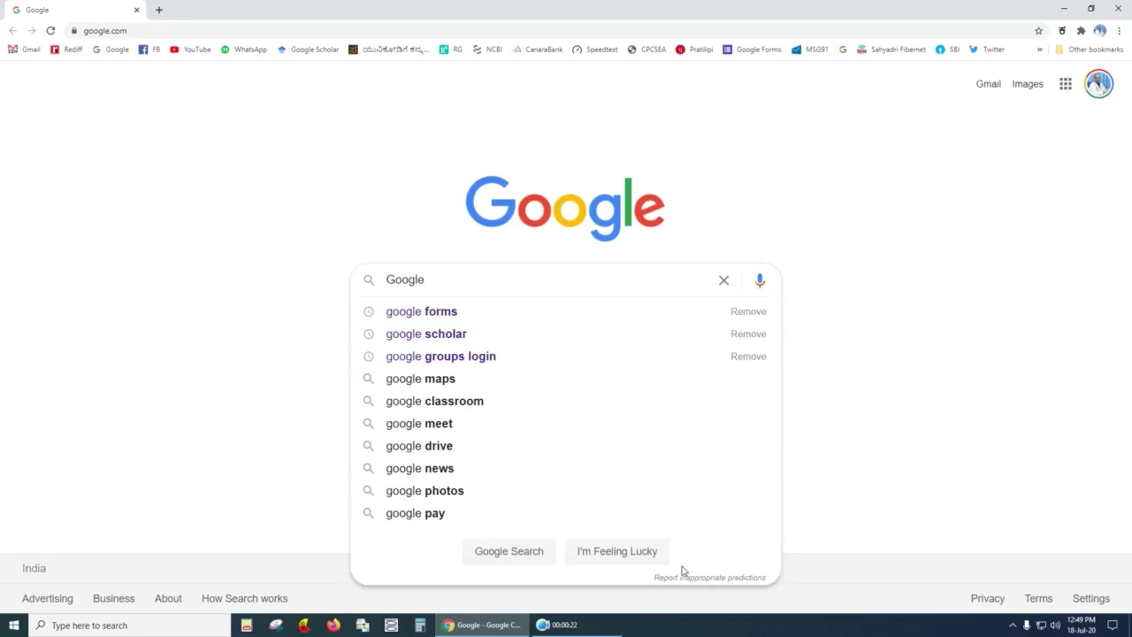
{"action": "left_click", "coordinate": [414, 320]}
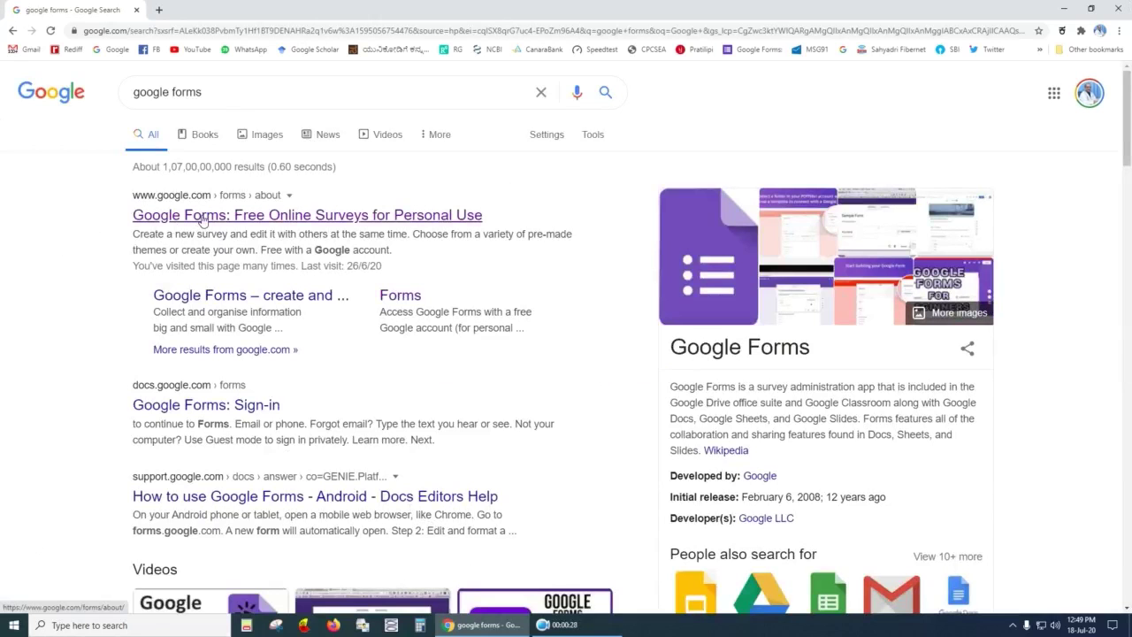
{"action": "left_click", "coordinate": [201, 217]}
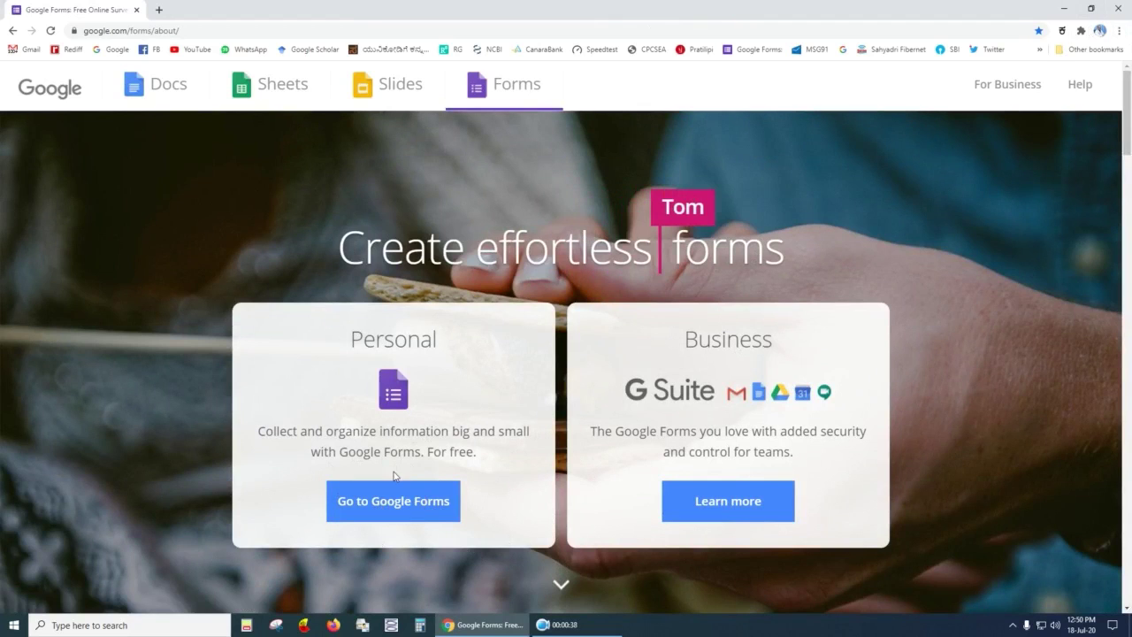
{"action": "left_click", "coordinate": [398, 495]}
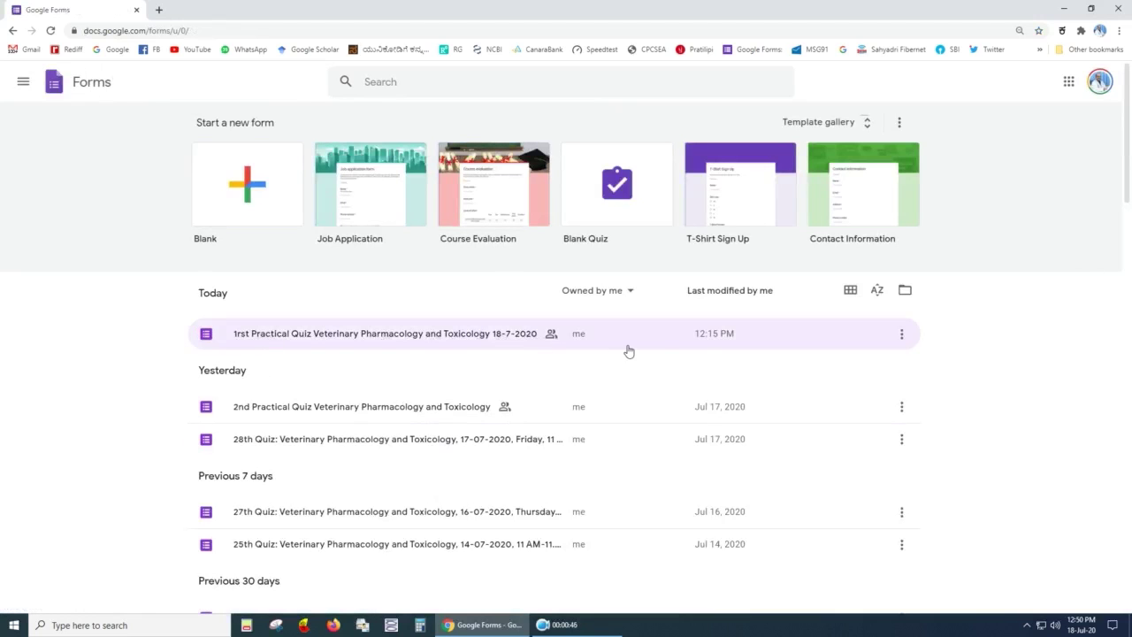
{"action": "left_click", "coordinate": [423, 408]}
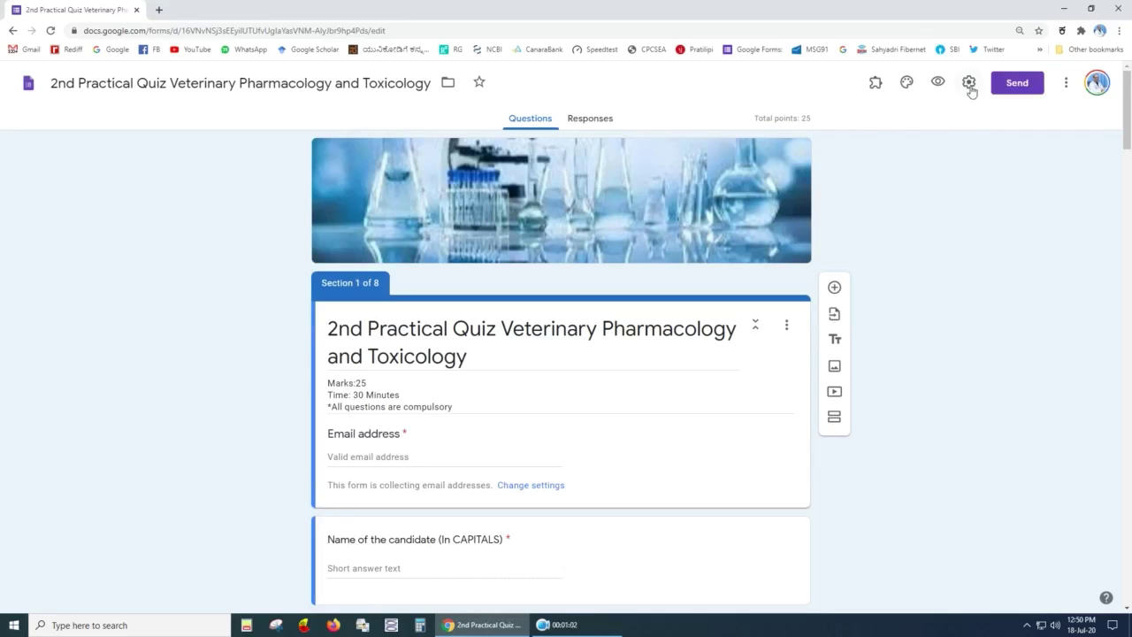
Review the form's current collaborators and the role options of the UG Class III Year teachers group, leaving the group as Editor.
{"action": "left_click", "coordinate": [1065, 89]}
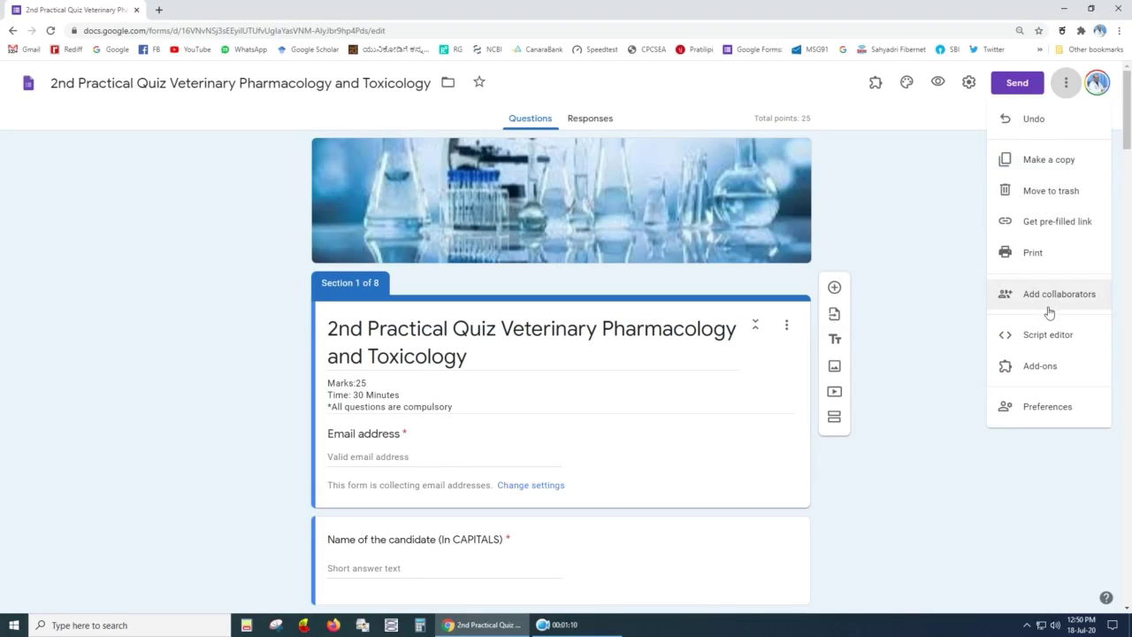
{"action": "left_click", "coordinate": [1029, 299]}
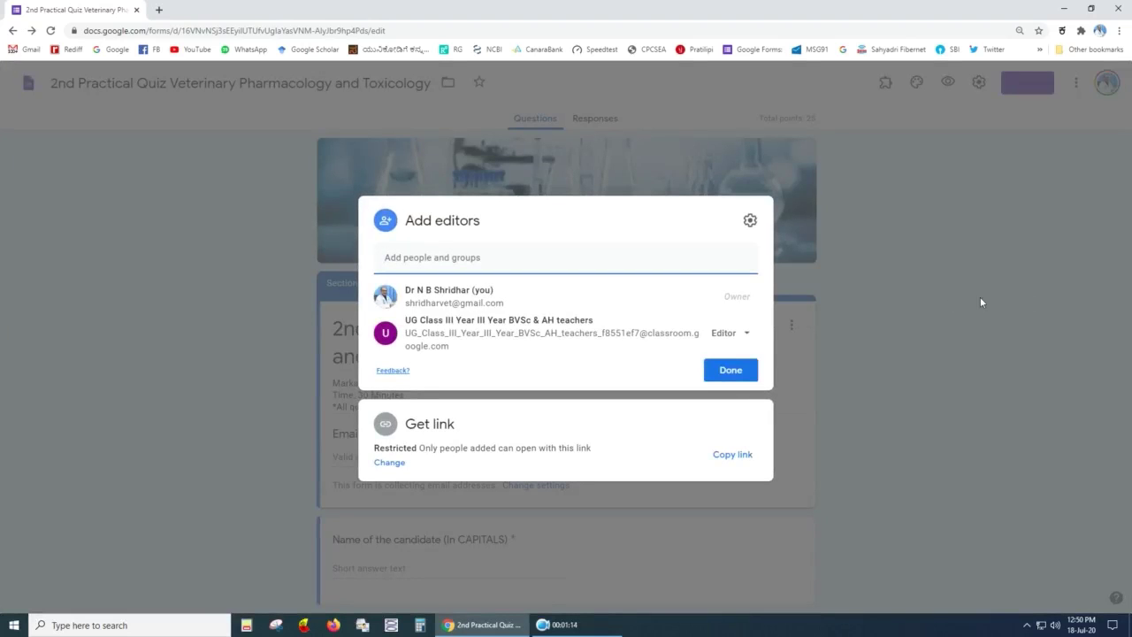
{"action": "left_click", "coordinate": [748, 333]}
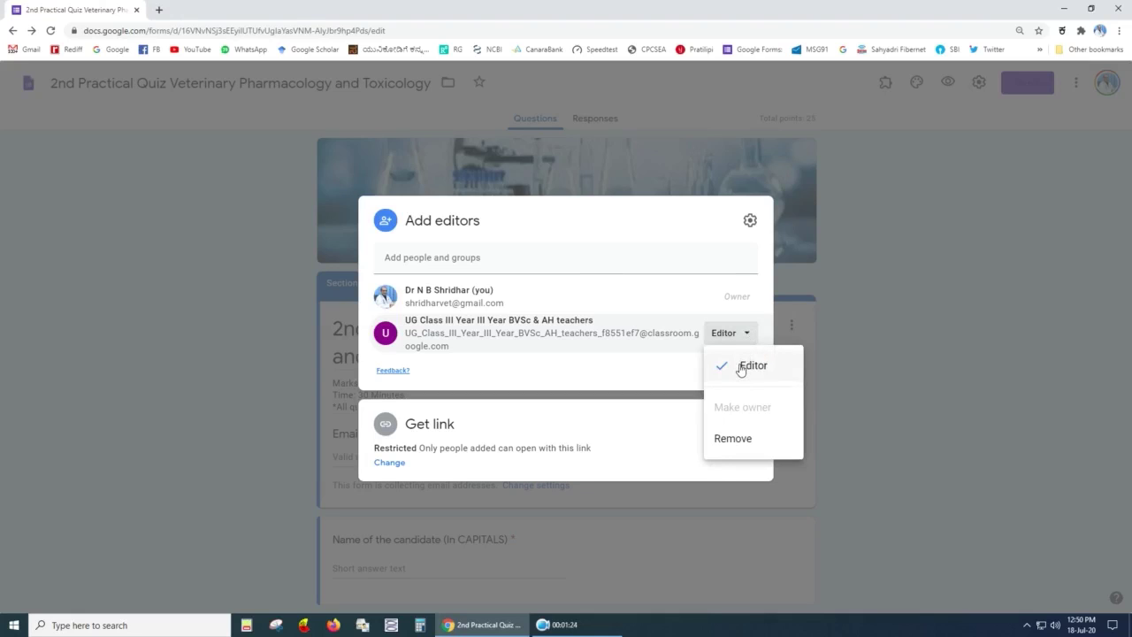
{"action": "left_click", "coordinate": [741, 367]}
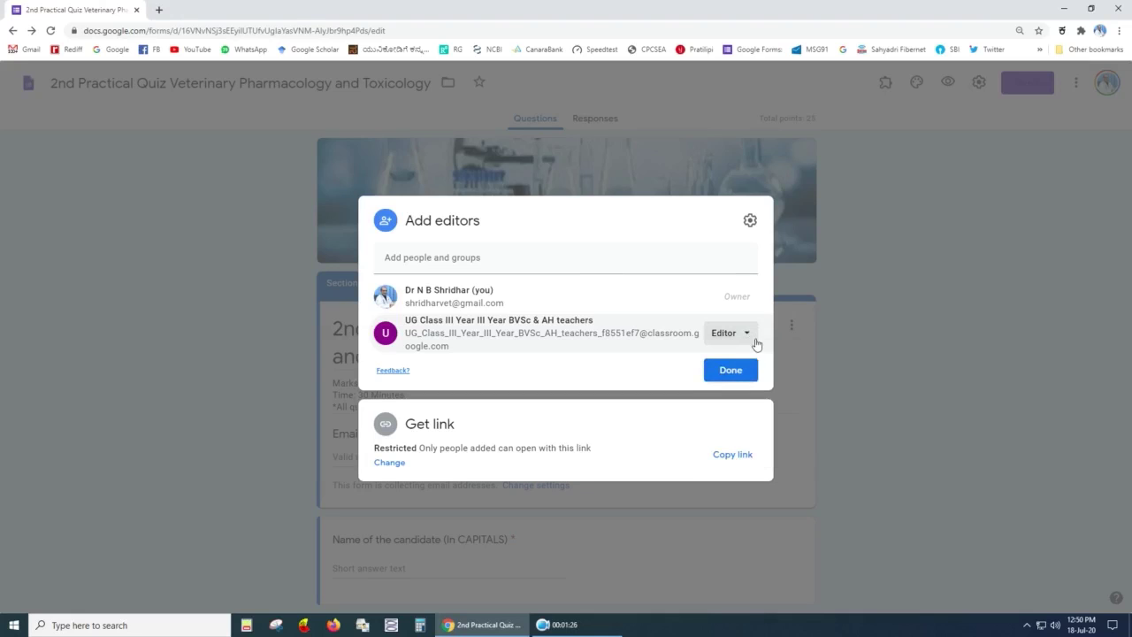
{"action": "left_click", "coordinate": [731, 370]}
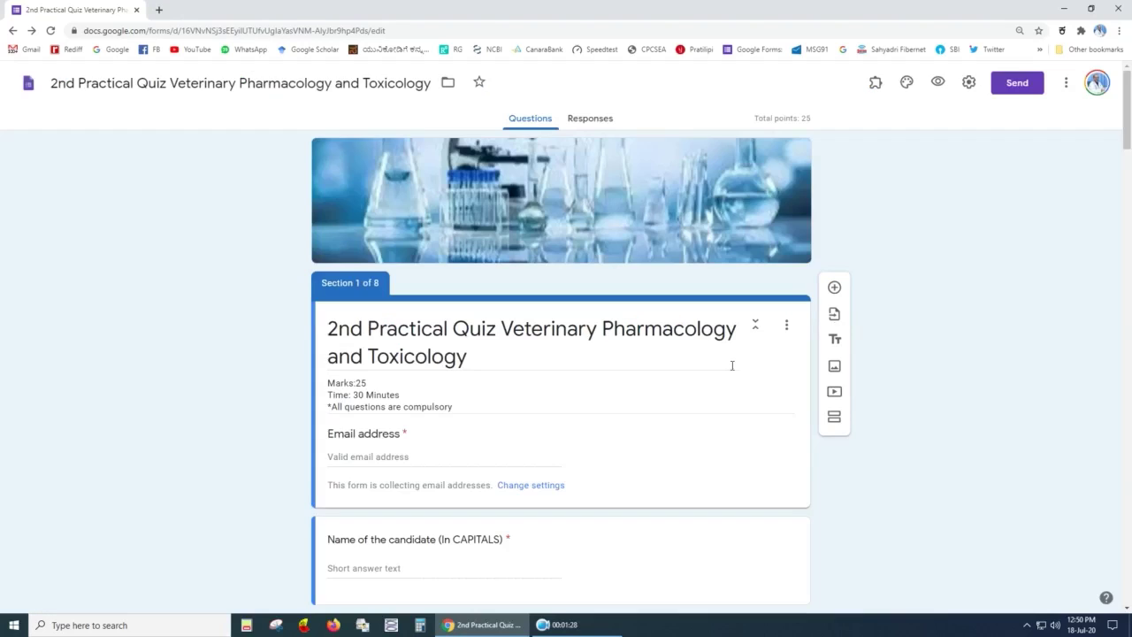
Reopen the form's collaborator settings and select the owner's Rediffmail contact as a new editor.
{"action": "left_click", "coordinate": [1066, 87]}
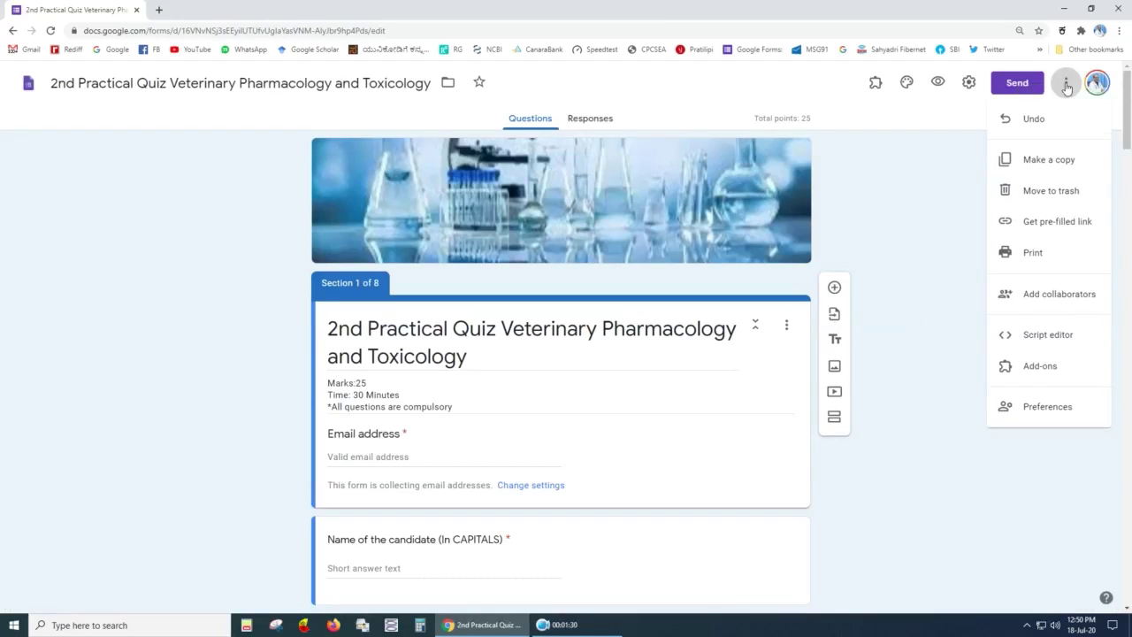
{"action": "left_click", "coordinate": [1030, 294]}
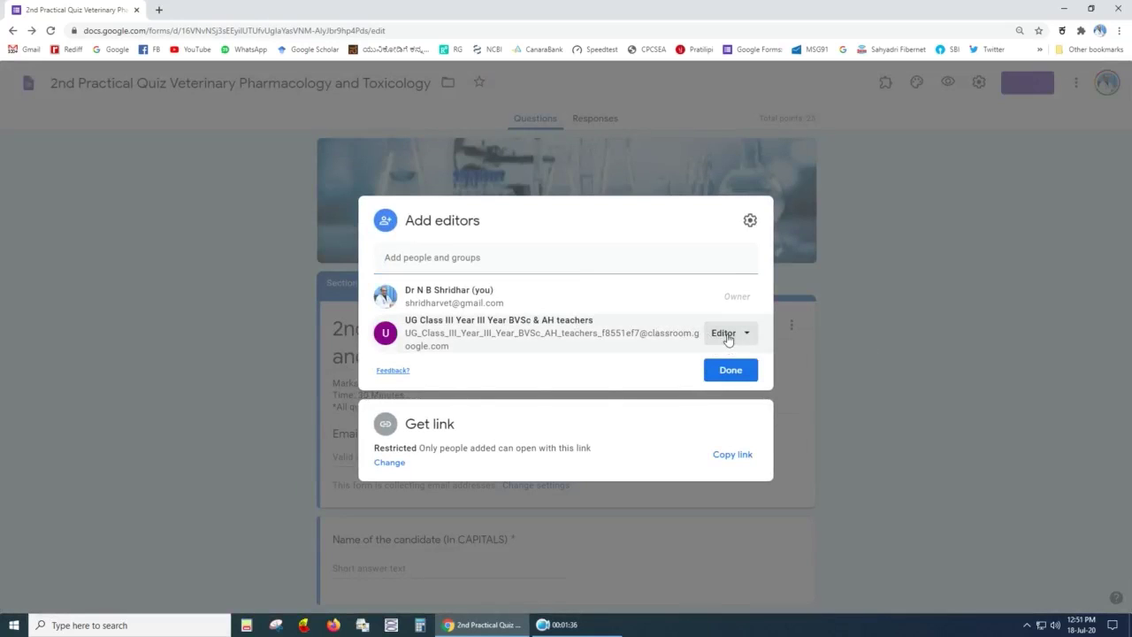
{"action": "left_click", "coordinate": [727, 336]}
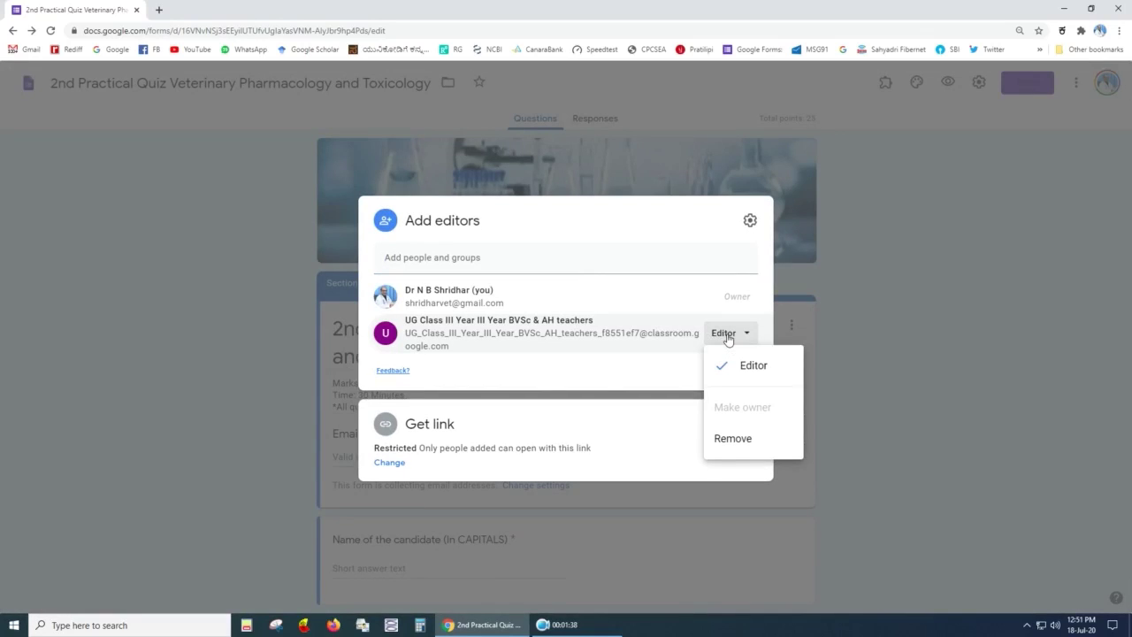
{"action": "left_click", "coordinate": [727, 336]}
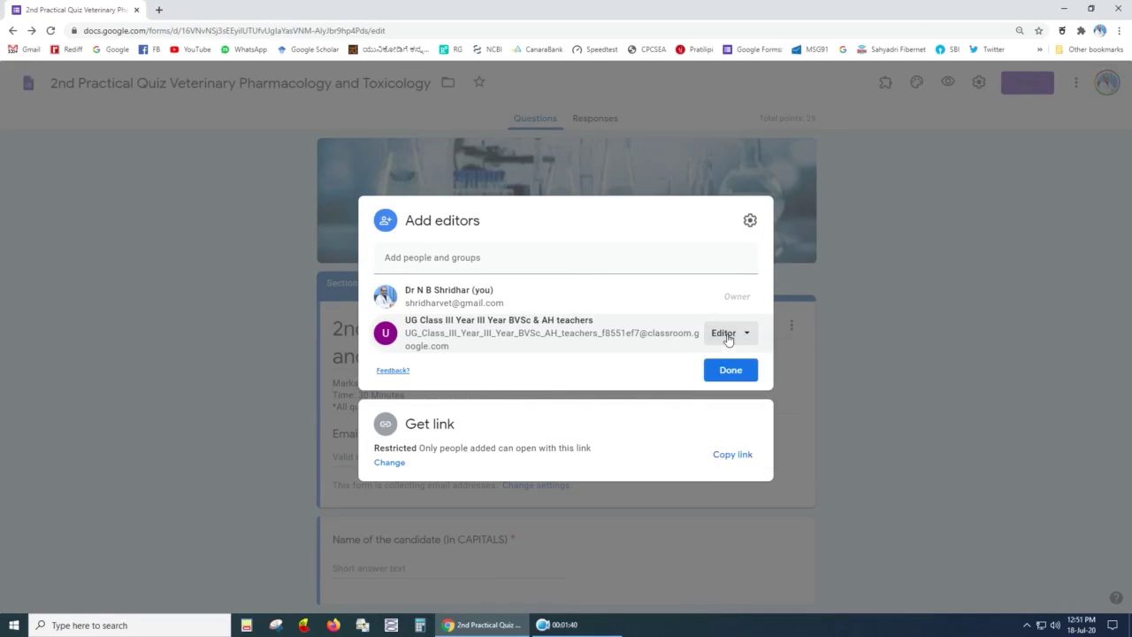
{"action": "left_click", "coordinate": [447, 256]}
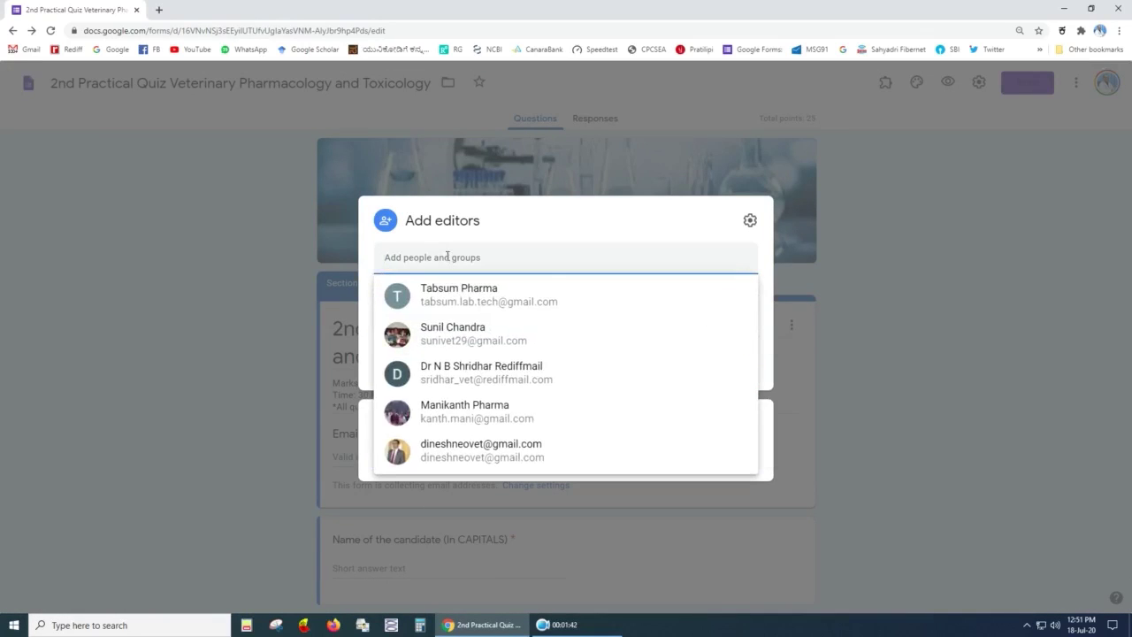
{"action": "type", "text": "sri"}
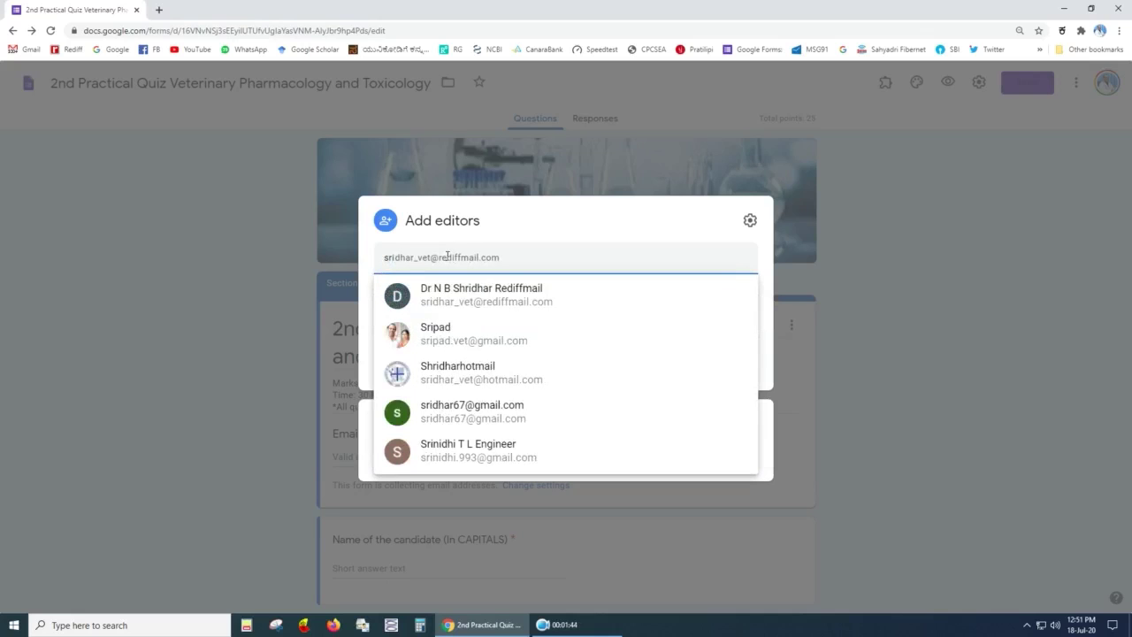
{"action": "left_click", "coordinate": [468, 296]}
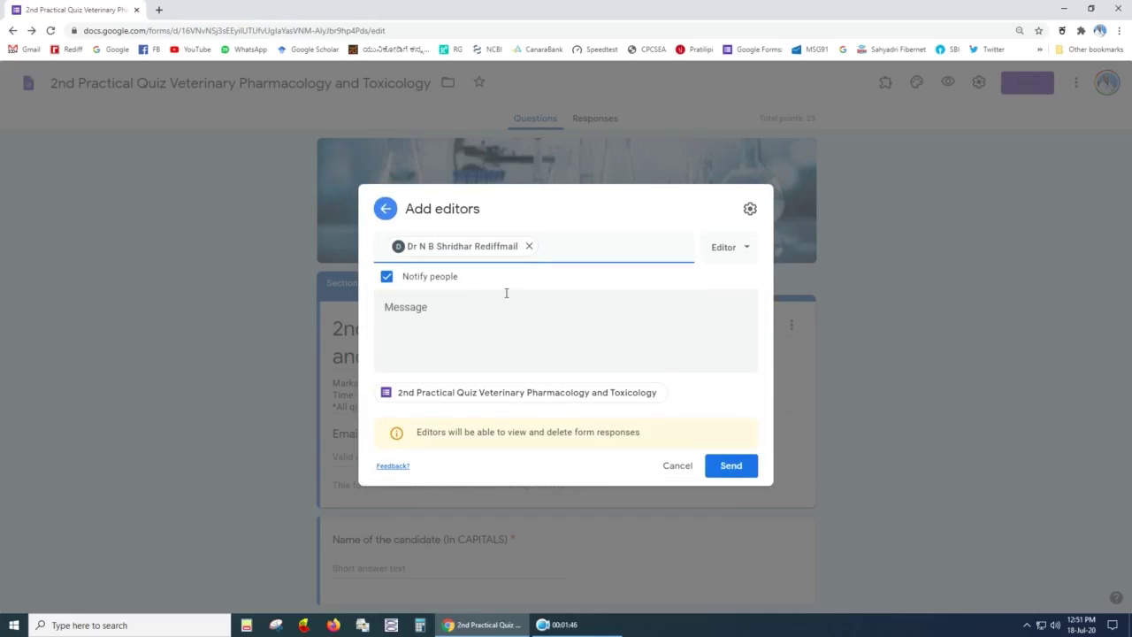
Check the sharing permission settings for editors and viewers and the roles available for the new collaborator.
{"action": "left_click", "coordinate": [750, 210]}
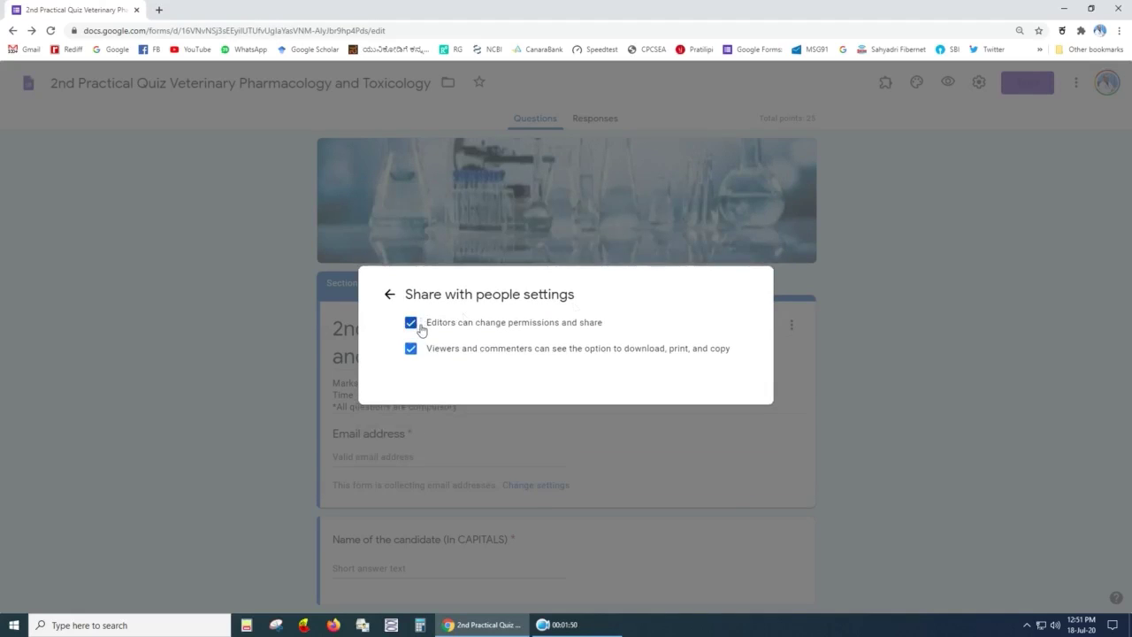
{"action": "left_click", "coordinate": [388, 295]}
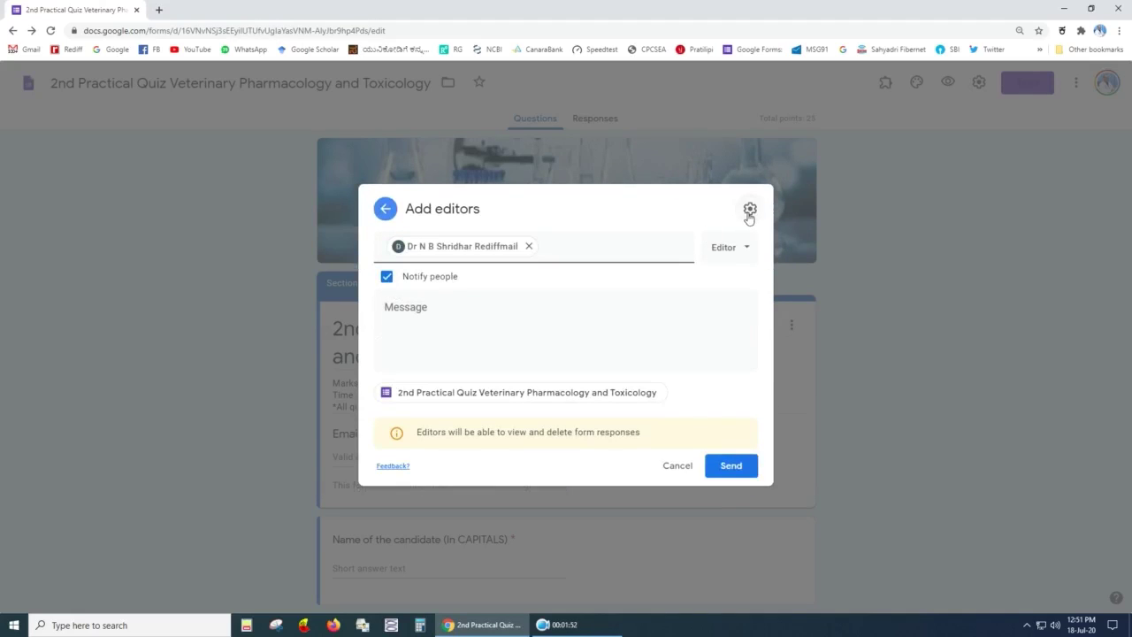
{"action": "left_click", "coordinate": [749, 212]}
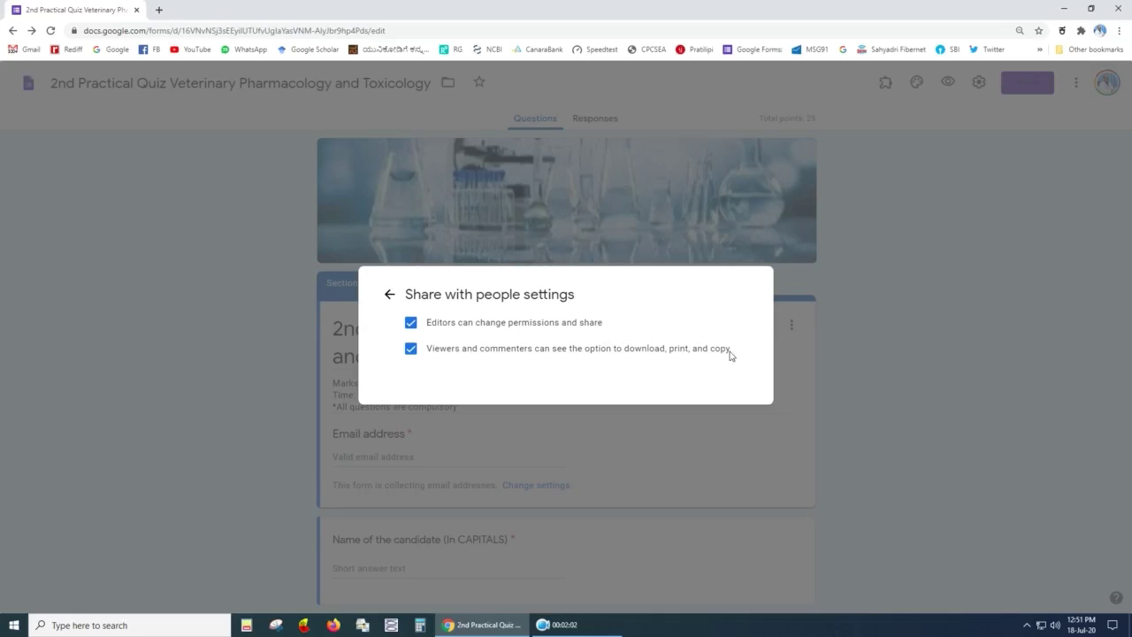
{"action": "left_click", "coordinate": [389, 294]}
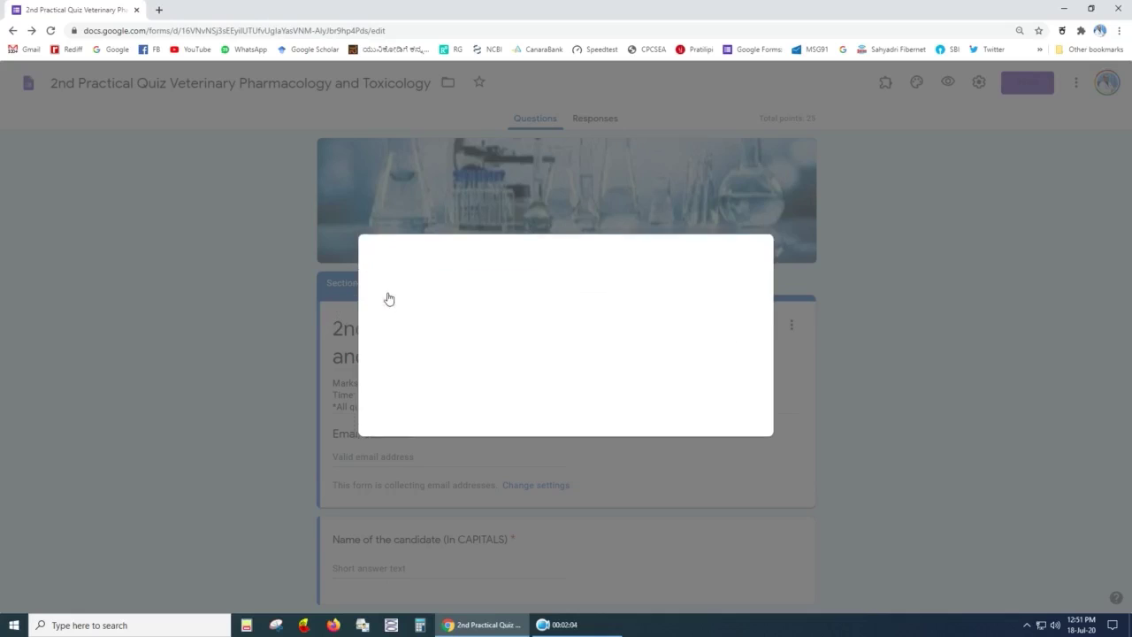
{"action": "left_click", "coordinate": [743, 247]}
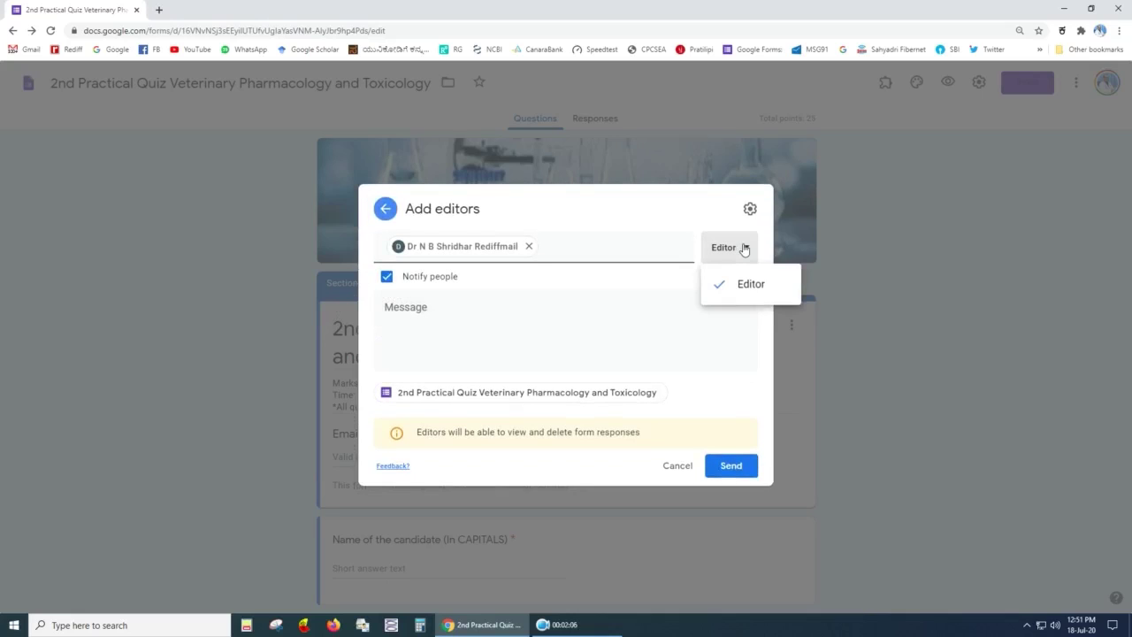
{"action": "left_click", "coordinate": [744, 248]}
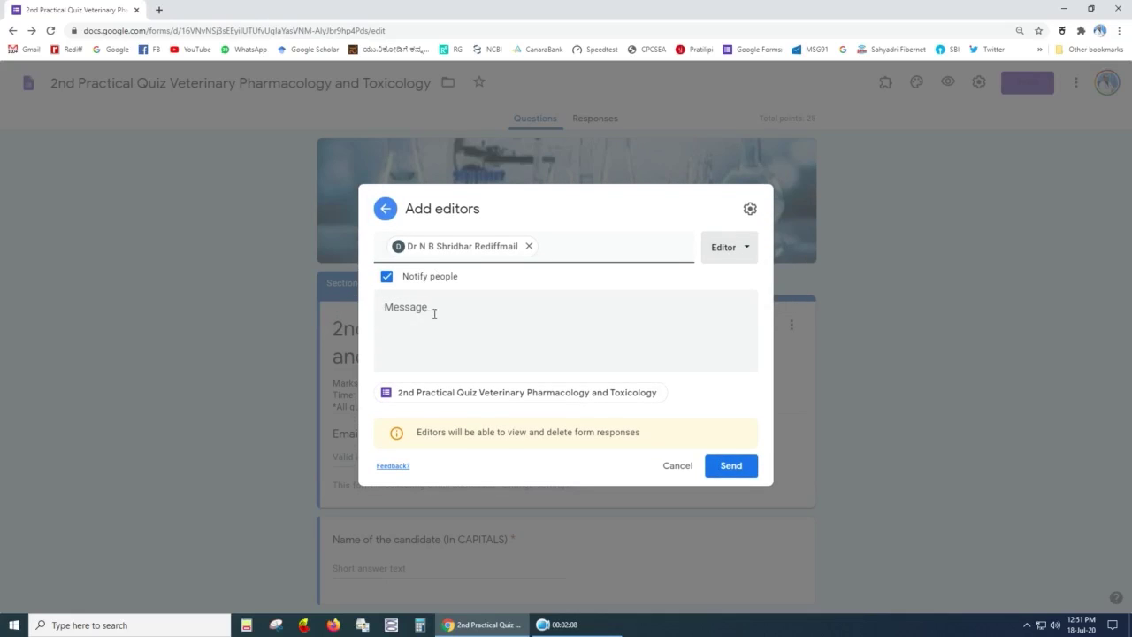
Write the invitation message "You are the collaborator" with the last word's spelling corrected.
{"action": "left_click", "coordinate": [395, 307]}
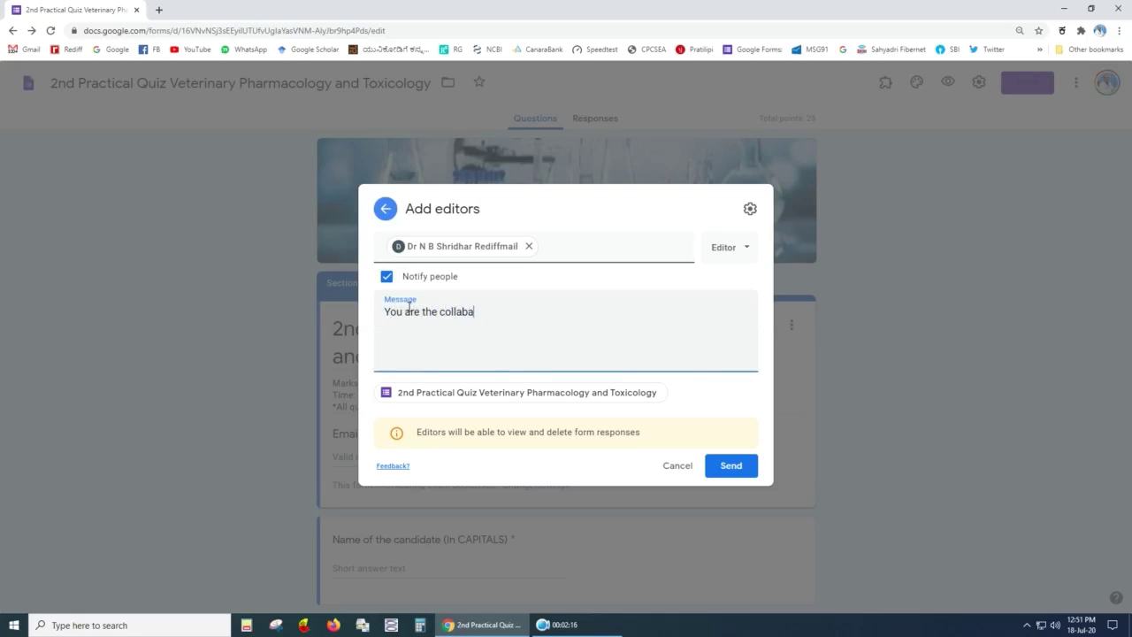
{"action": "type", "text": "You are the collabarator"}
{"action": "right_click", "coordinate": [485, 309]}
{"action": "right_click", "coordinate": [460, 316]}
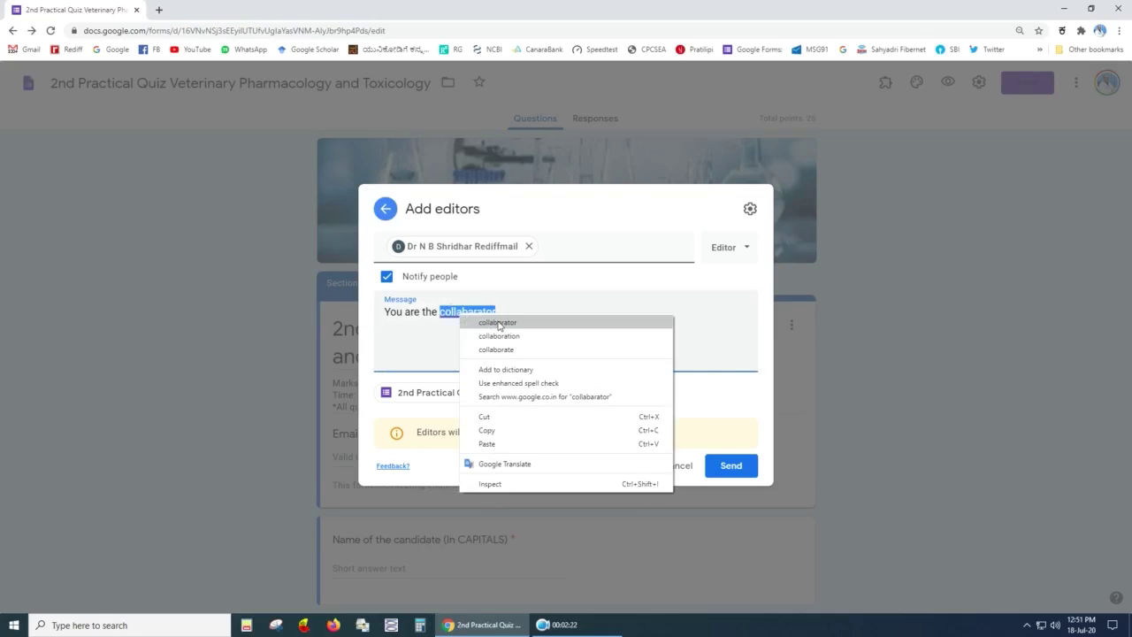
{"action": "left_click", "coordinate": [498, 324]}
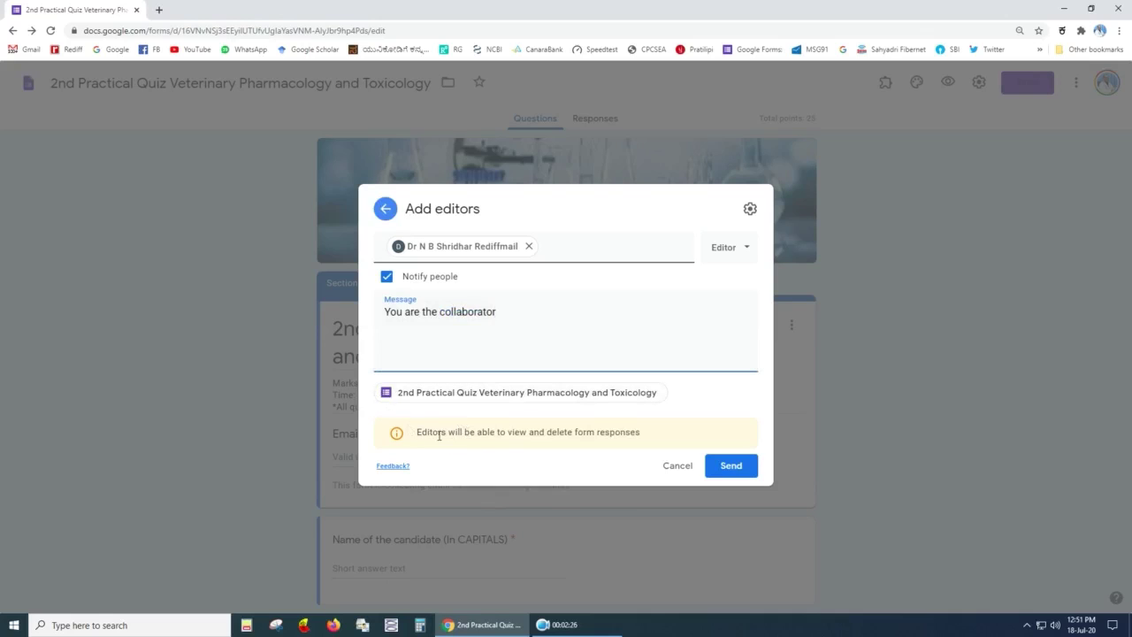
Check the note on editor rights and the Editor role, and send the collaboration invitation.
{"action": "left_click_drag", "start_coordinate": [417, 431], "coordinate": [653, 439]}
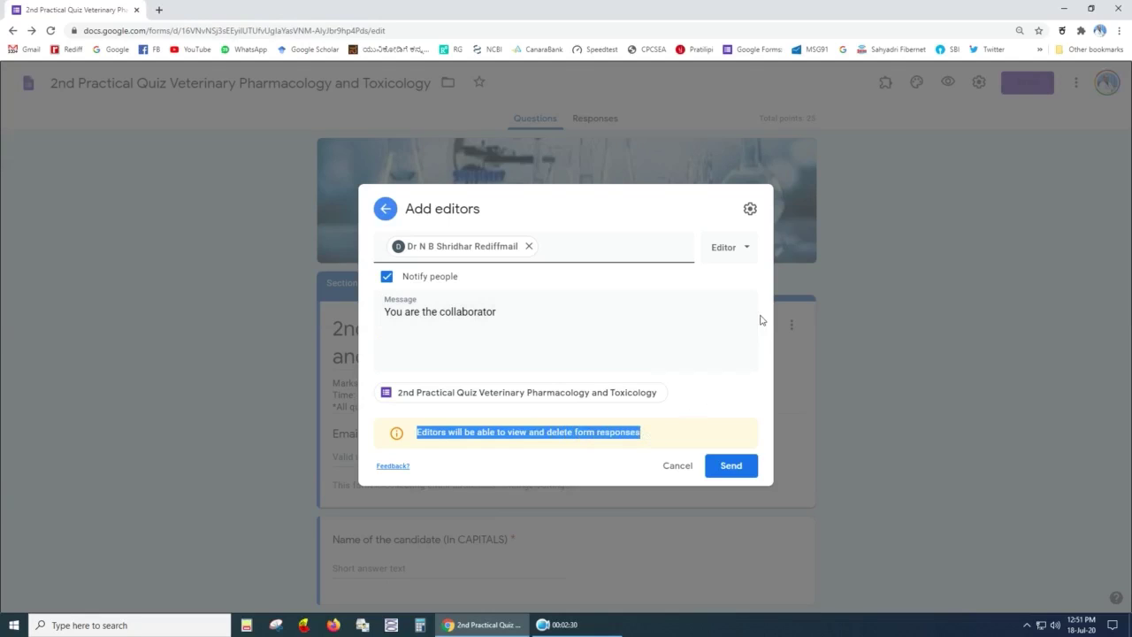
{"action": "left_click", "coordinate": [747, 249]}
{"action": "left_click", "coordinate": [747, 252]}
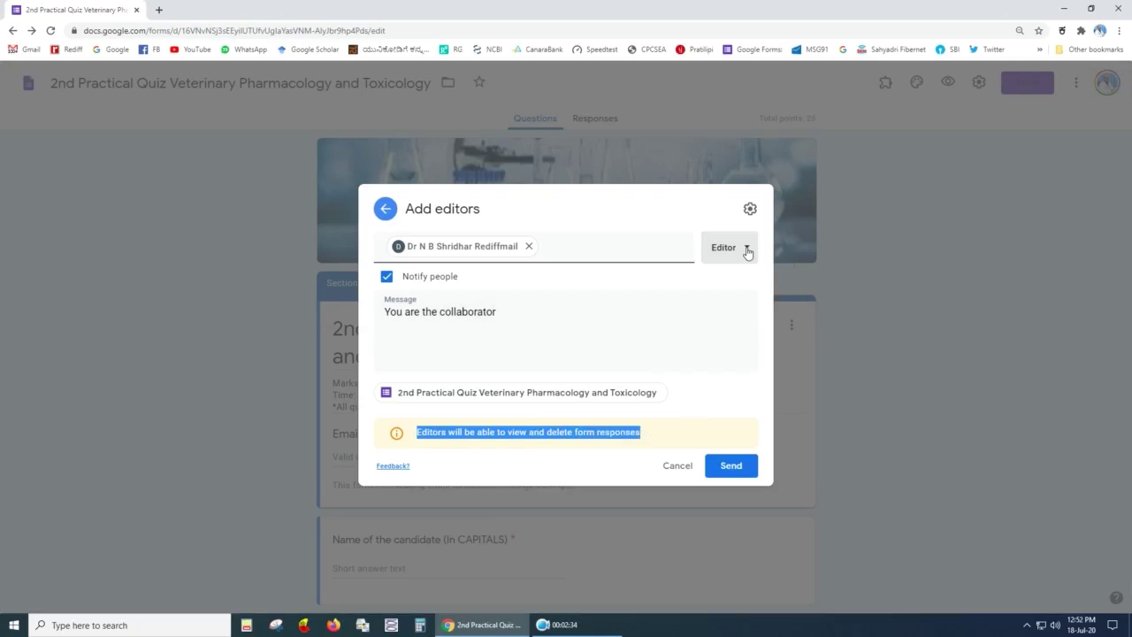
{"action": "left_click", "coordinate": [733, 466]}
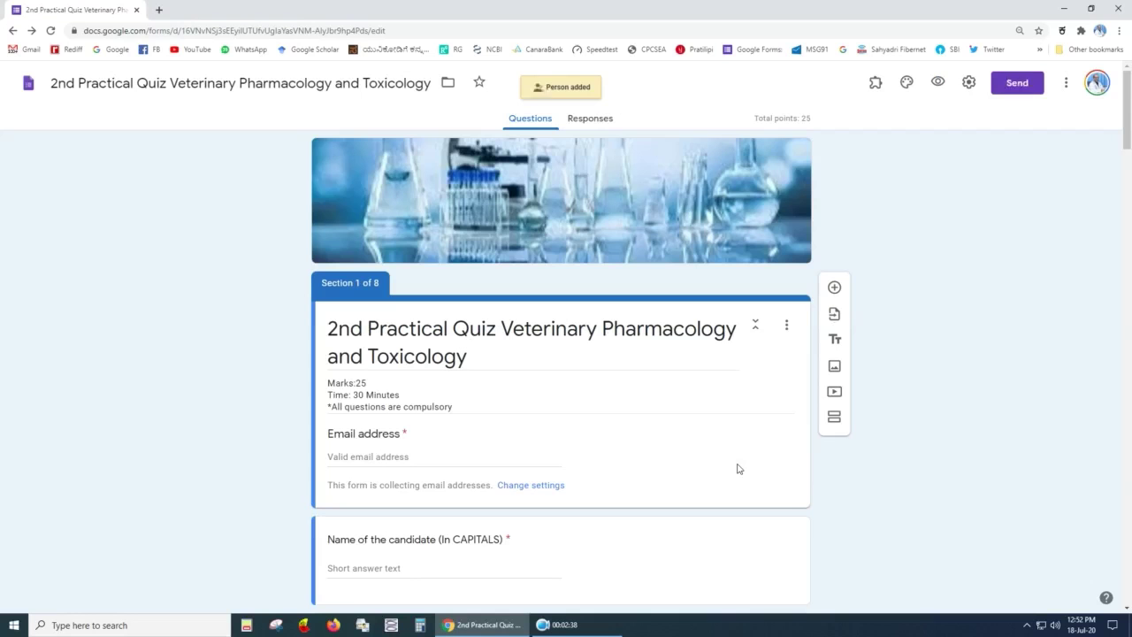
Open Rediffmail in a new browser tab and sign in to the invited account with the saved credentials.
{"action": "left_click", "coordinate": [159, 9]}
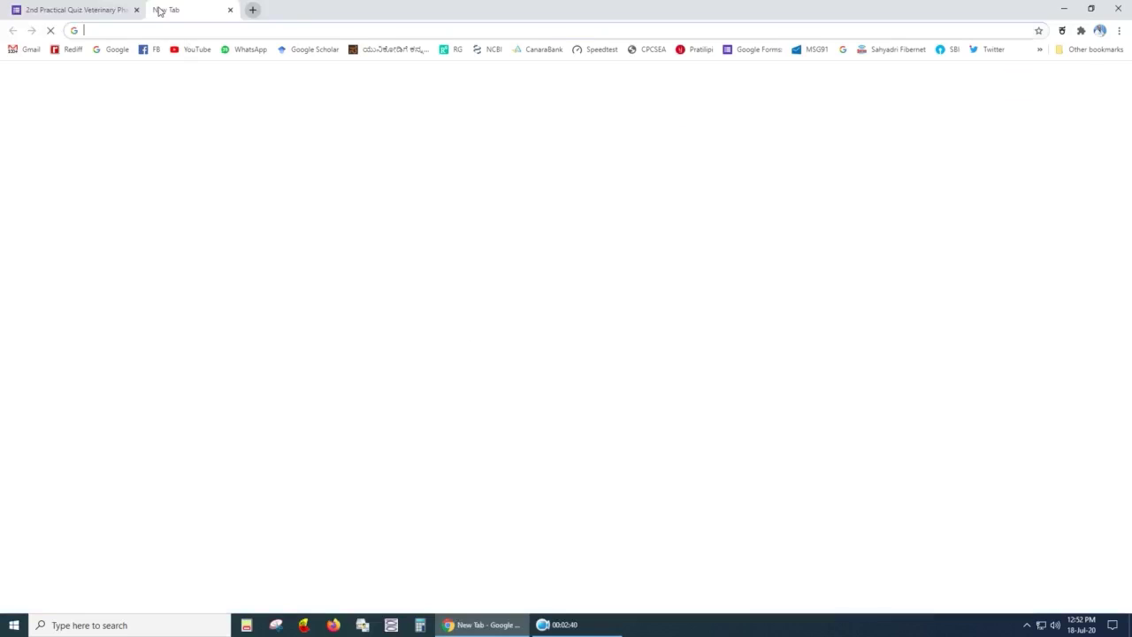
{"action": "left_click", "coordinate": [69, 49]}
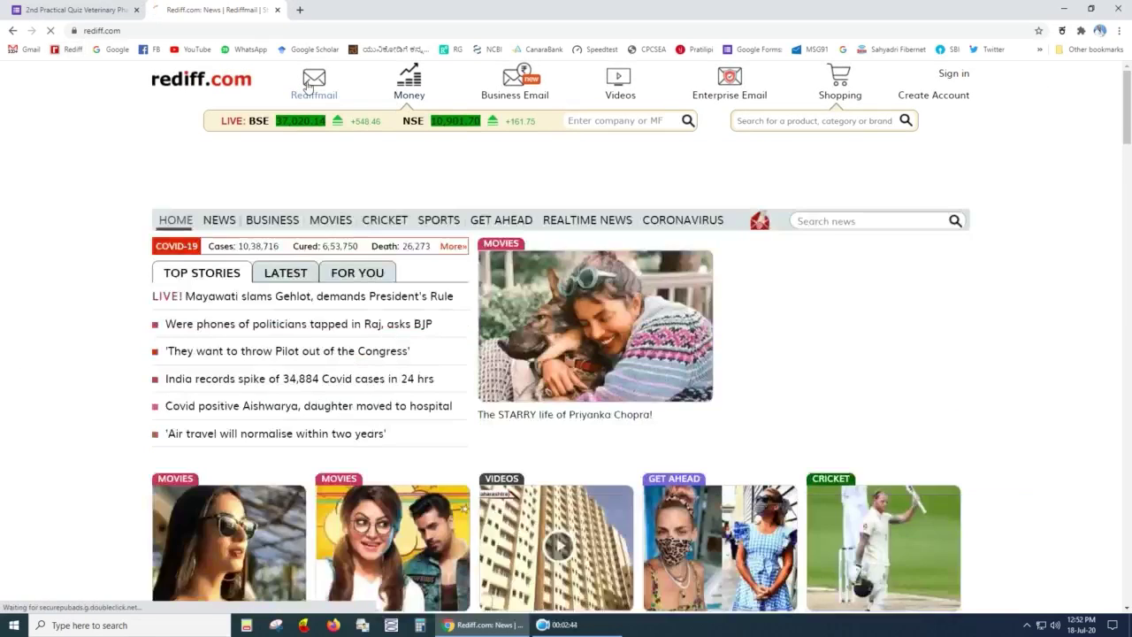
{"action": "left_click", "coordinate": [309, 85]}
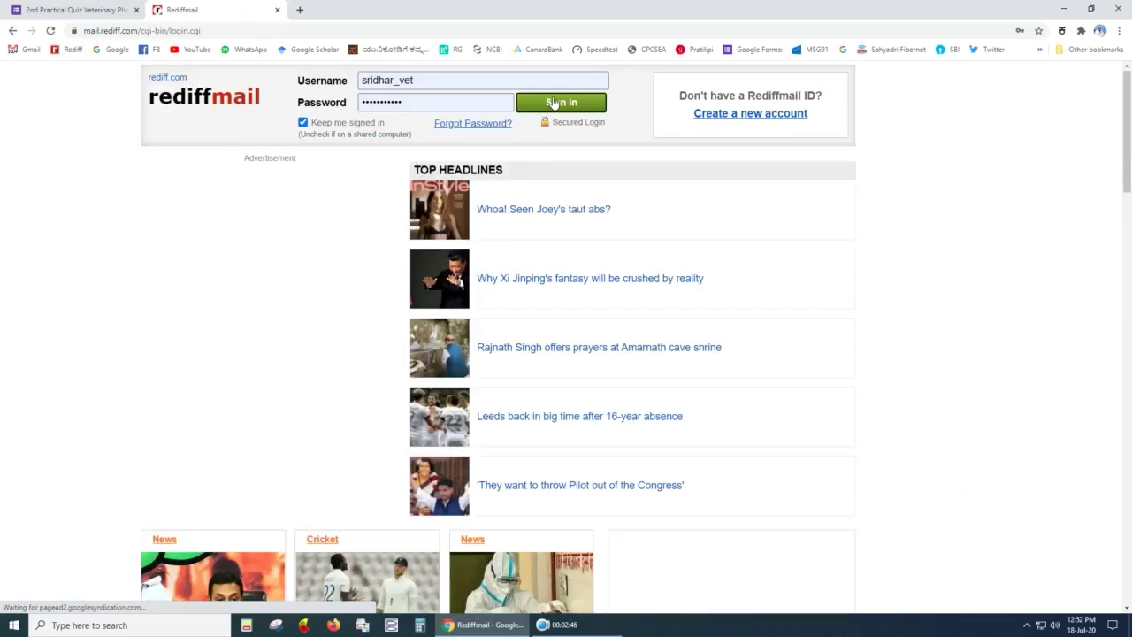
{"action": "left_click", "coordinate": [552, 104]}
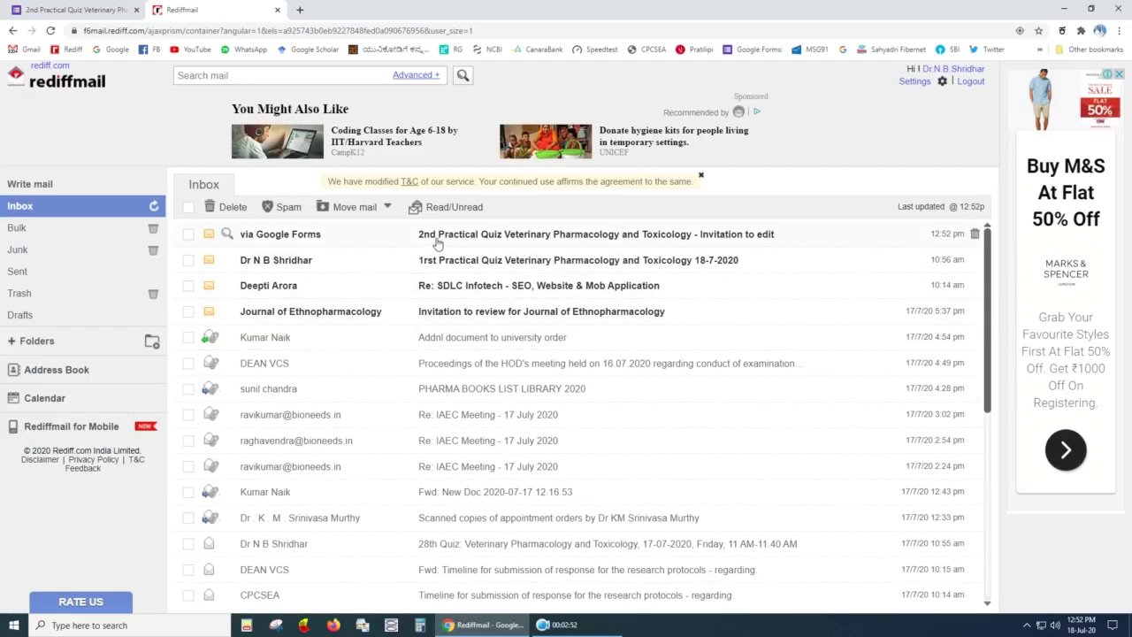
Open the "Invitation to edit" email for the 2nd Practical Quiz and launch the shared form from it.
{"action": "left_click", "coordinate": [448, 236]}
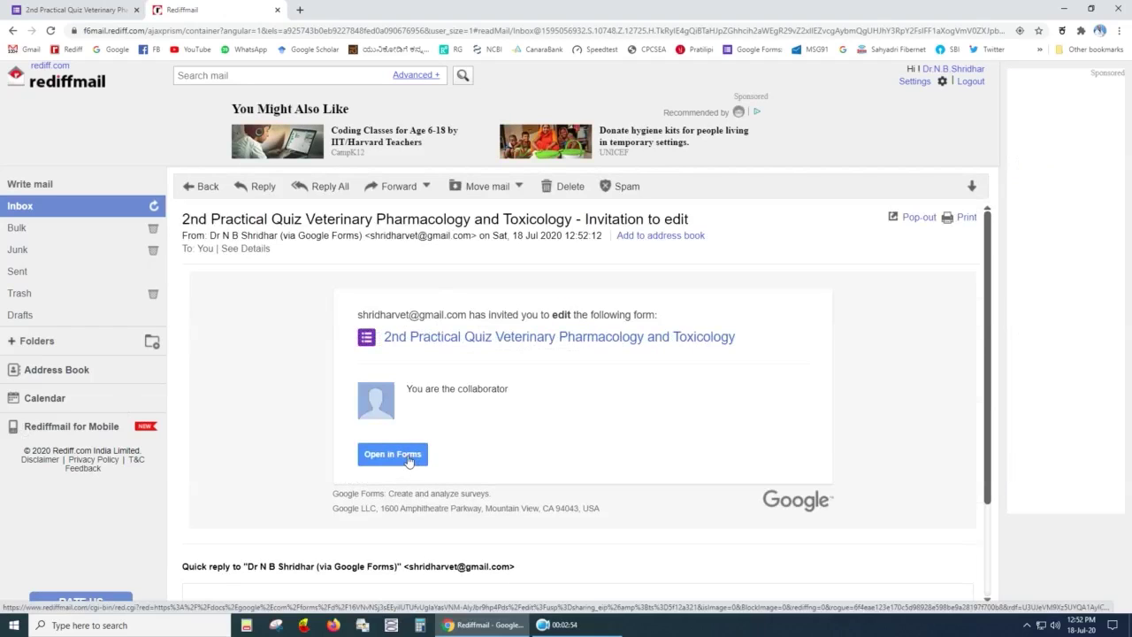
{"action": "left_click", "coordinate": [407, 459]}
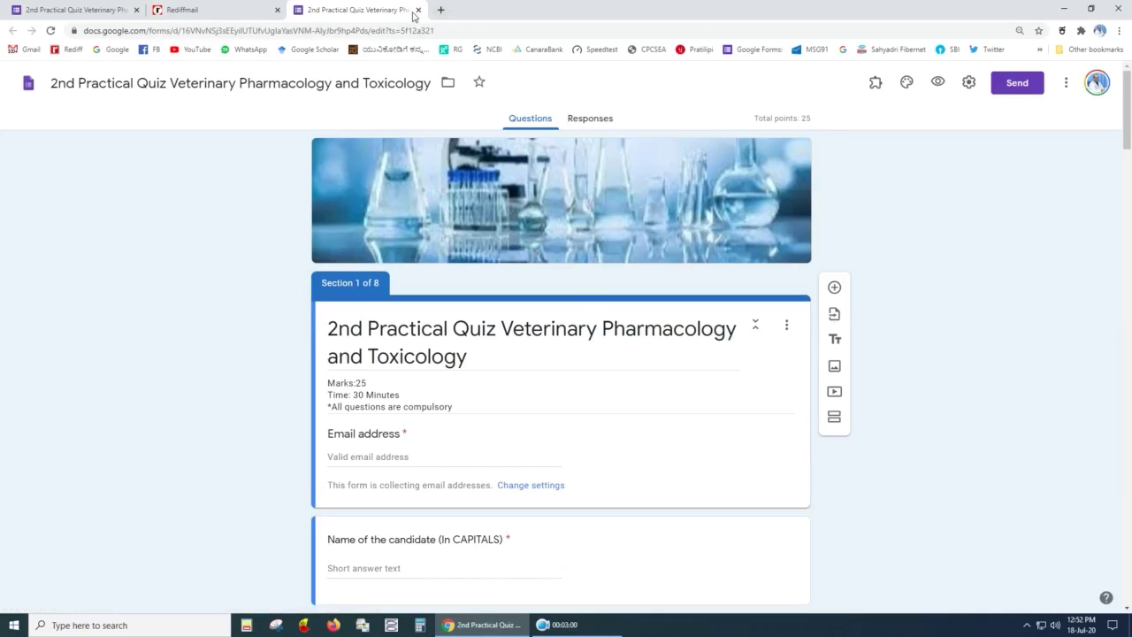
Close the form copy launched from the invitation and show the responses of the original 2nd Practical Quiz form.
{"action": "left_click", "coordinate": [414, 11]}
{"action": "left_click", "coordinate": [51, 11]}
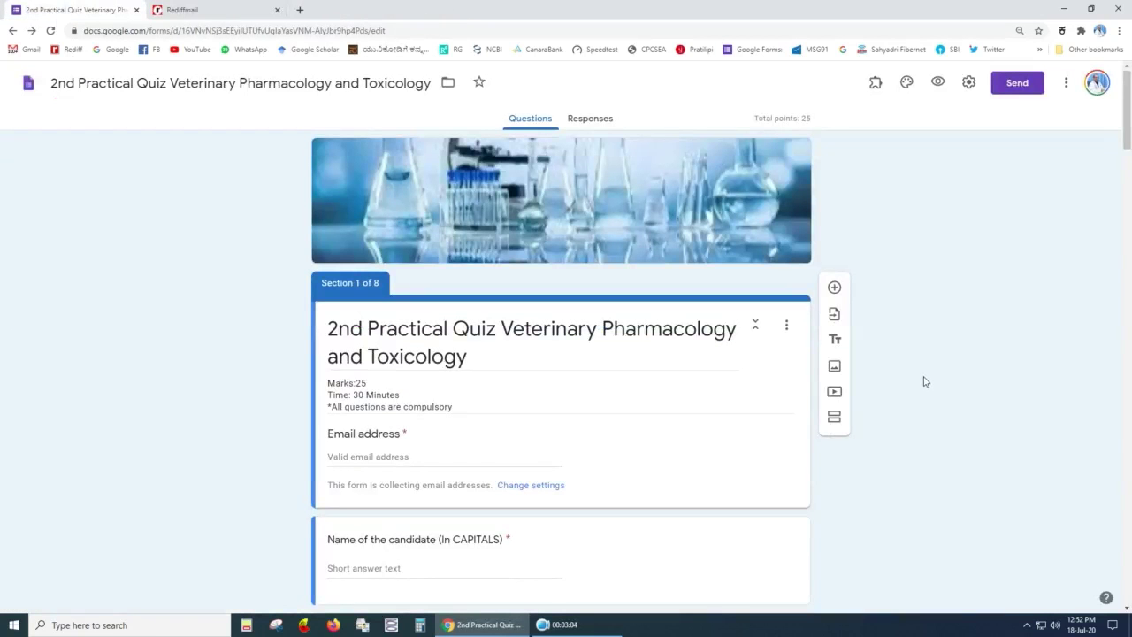
{"action": "left_click", "coordinate": [589, 123]}
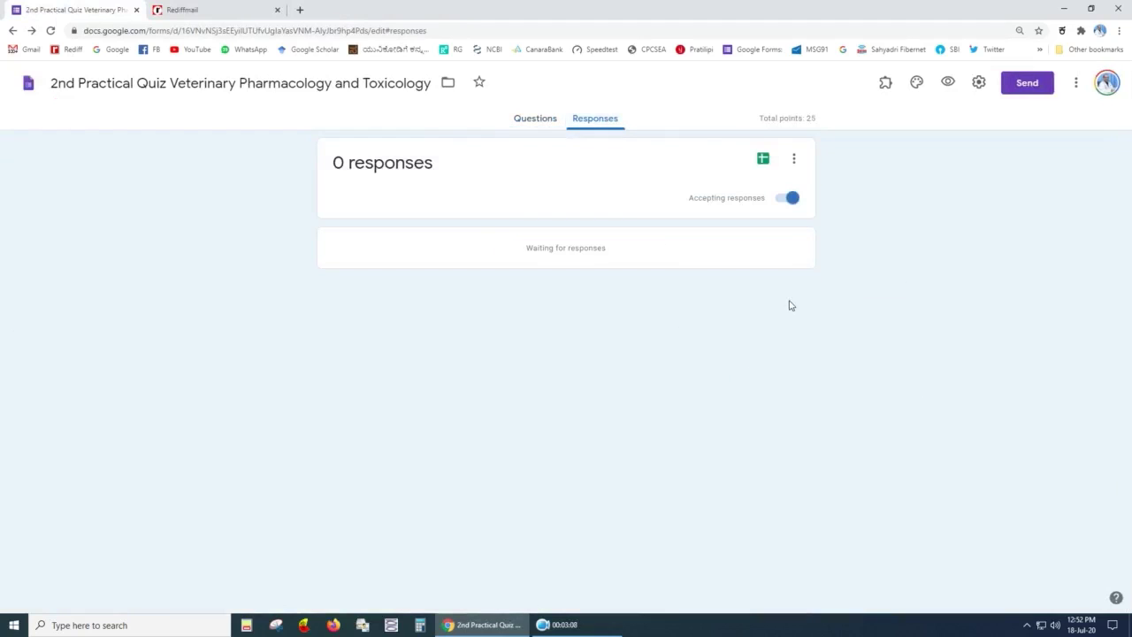
Remove the invited Rediffmail collaborator from the form's editors and save the change.
{"action": "left_click", "coordinate": [1077, 85]}
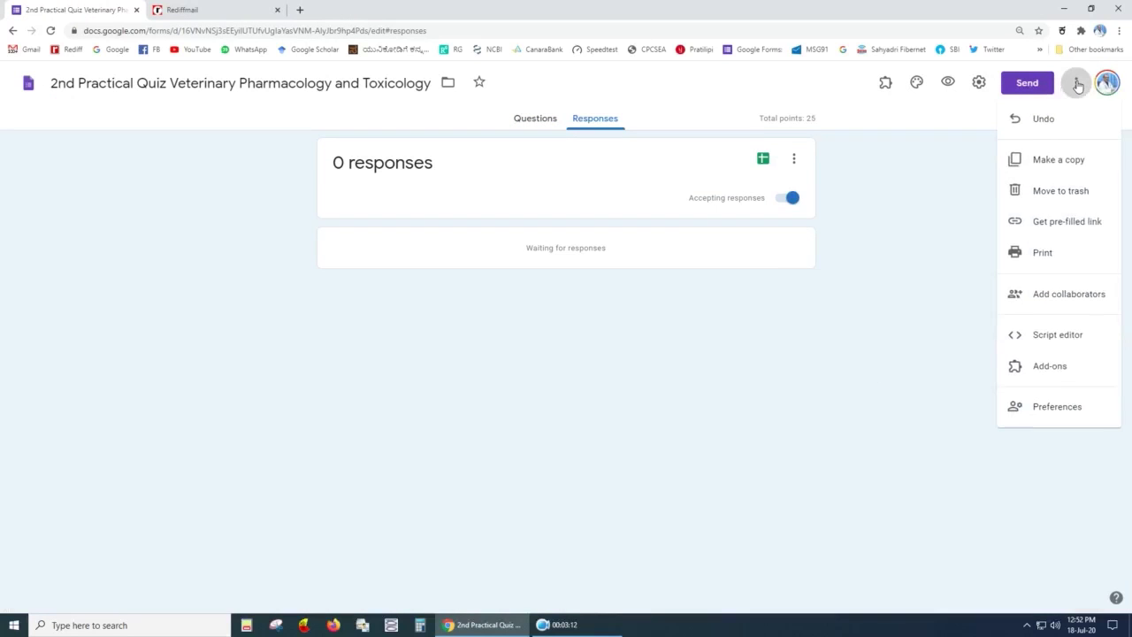
{"action": "left_click", "coordinate": [1036, 295]}
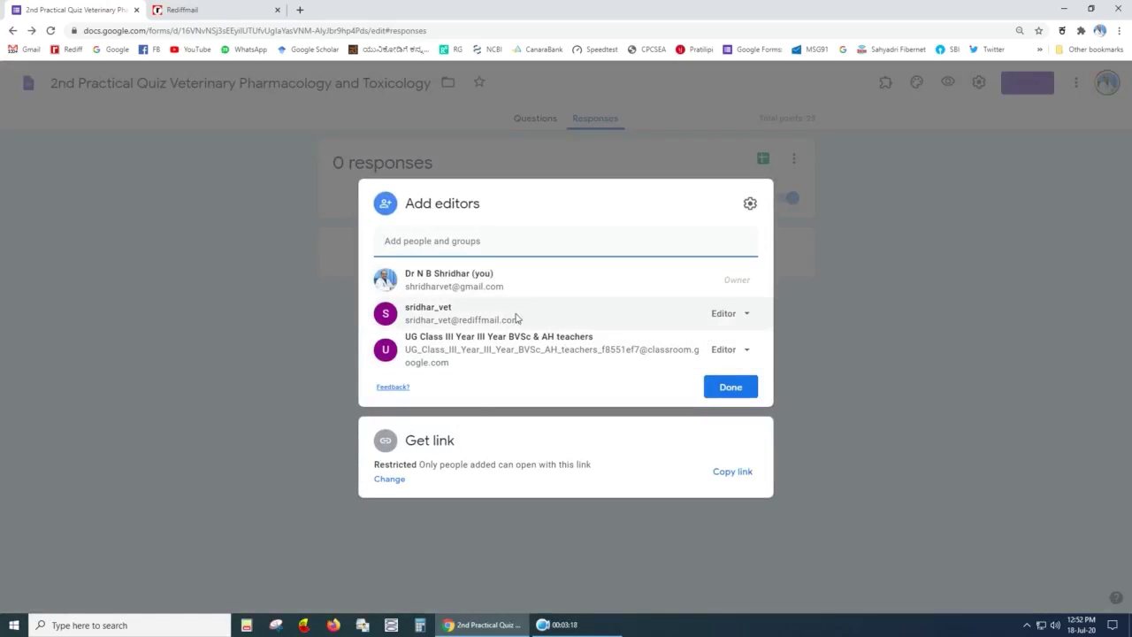
{"action": "left_click", "coordinate": [746, 318]}
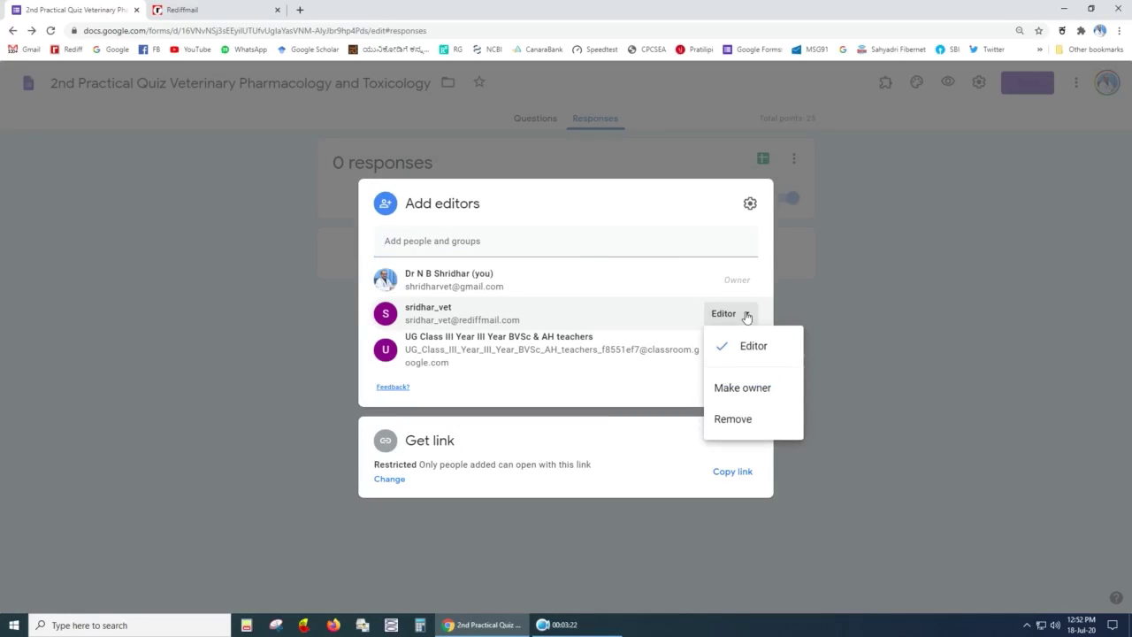
{"action": "left_click", "coordinate": [733, 419]}
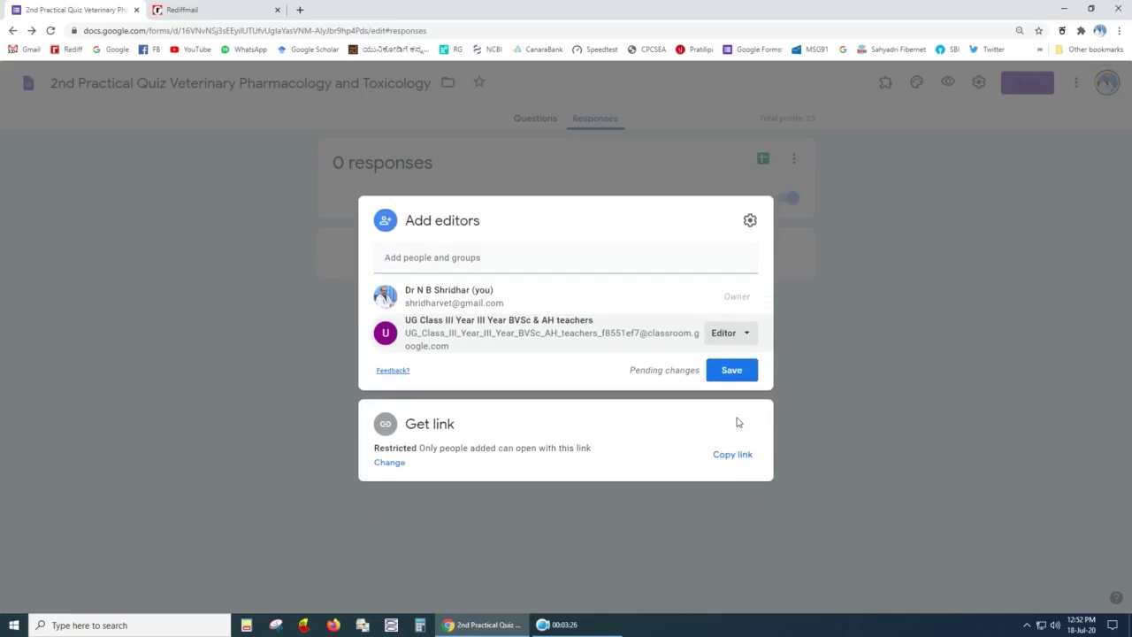
{"action": "left_click", "coordinate": [734, 372]}
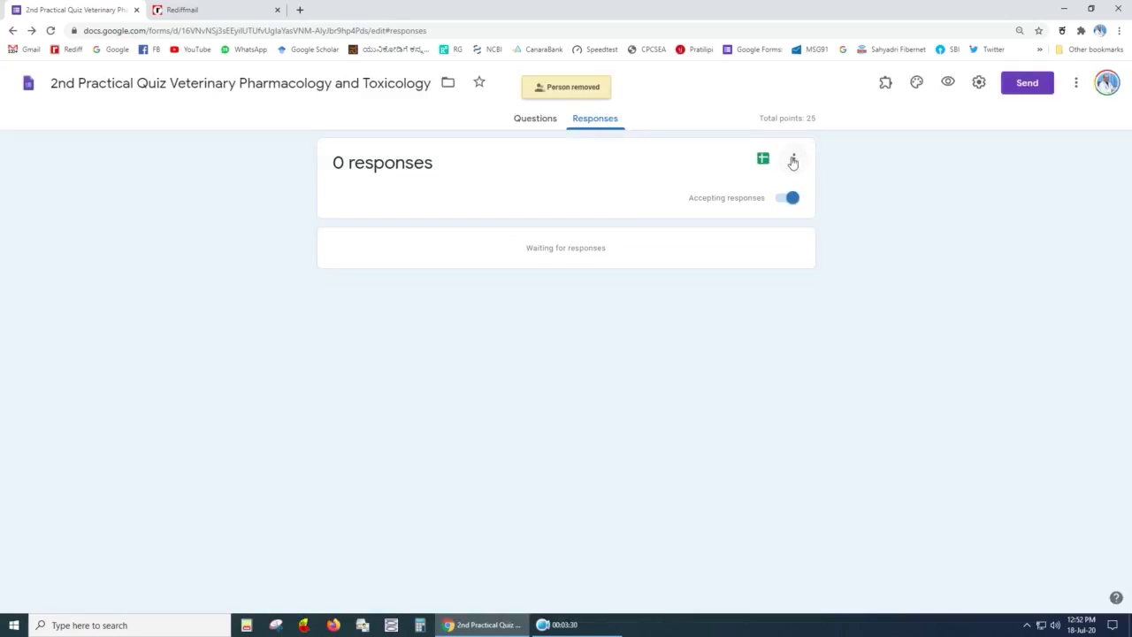
Remove the "UG Class III Year III Year BVSc & AH teachers" group from the form's editors and save the change.
{"action": "left_click", "coordinate": [793, 160]}
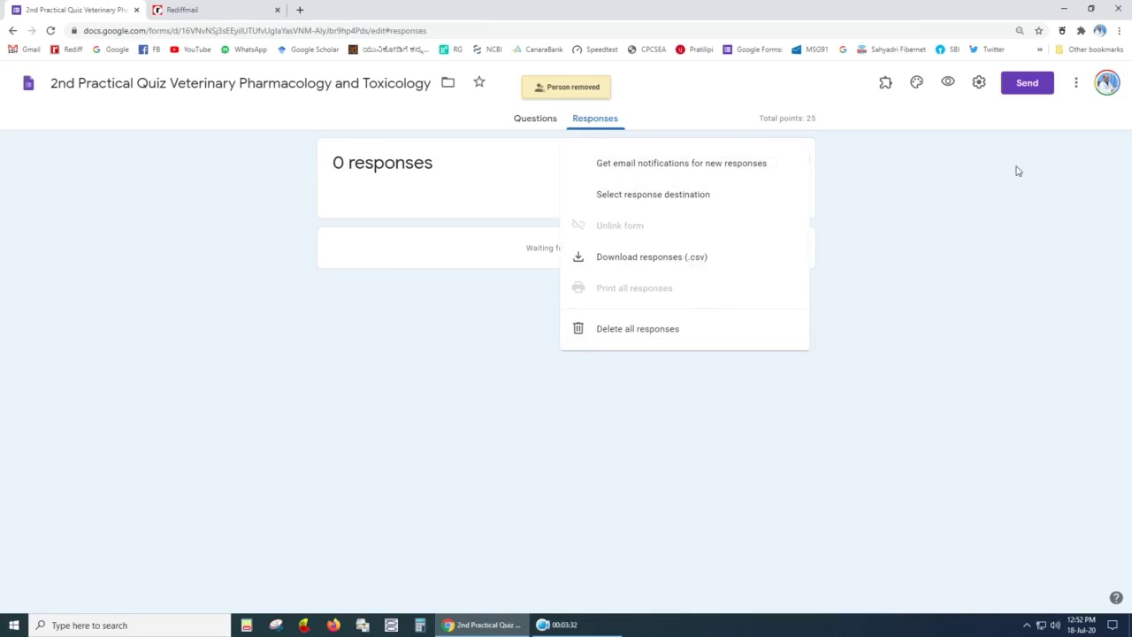
{"action": "left_click", "coordinate": [1076, 86]}
{"action": "left_click", "coordinate": [1076, 84]}
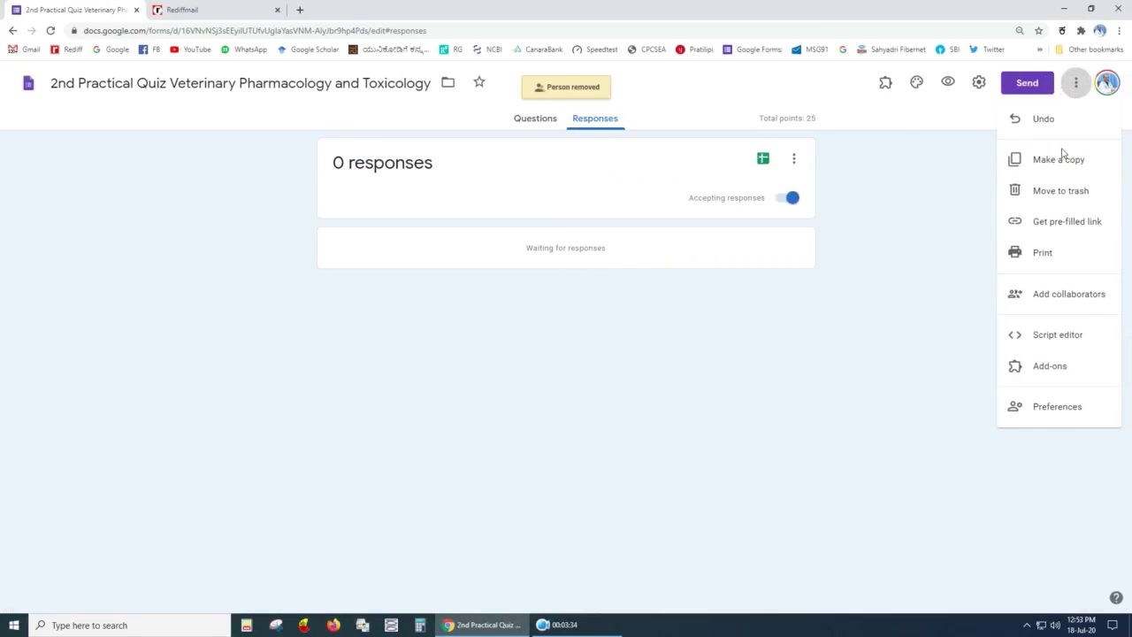
{"action": "left_click", "coordinate": [1043, 292]}
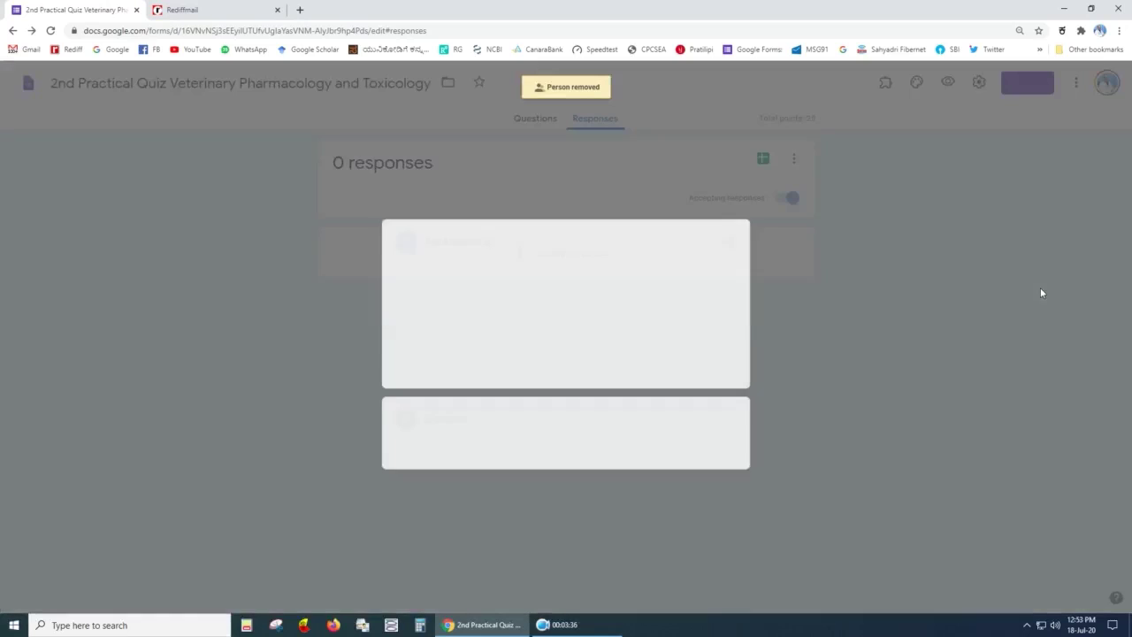
{"action": "left_click", "coordinate": [746, 334]}
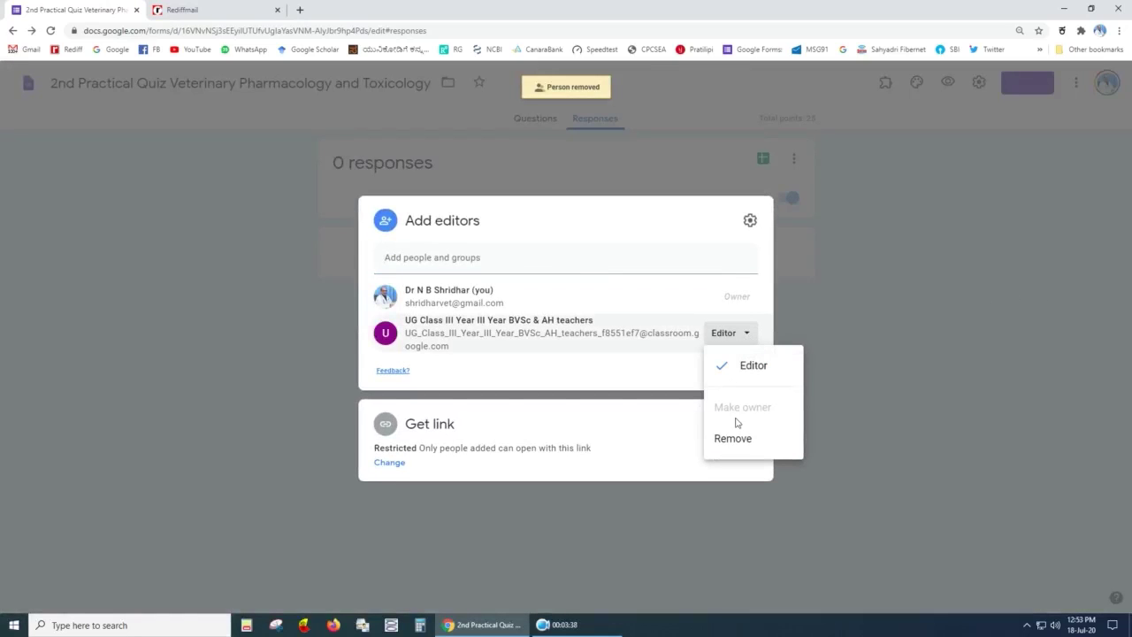
{"action": "left_click", "coordinate": [732, 439]}
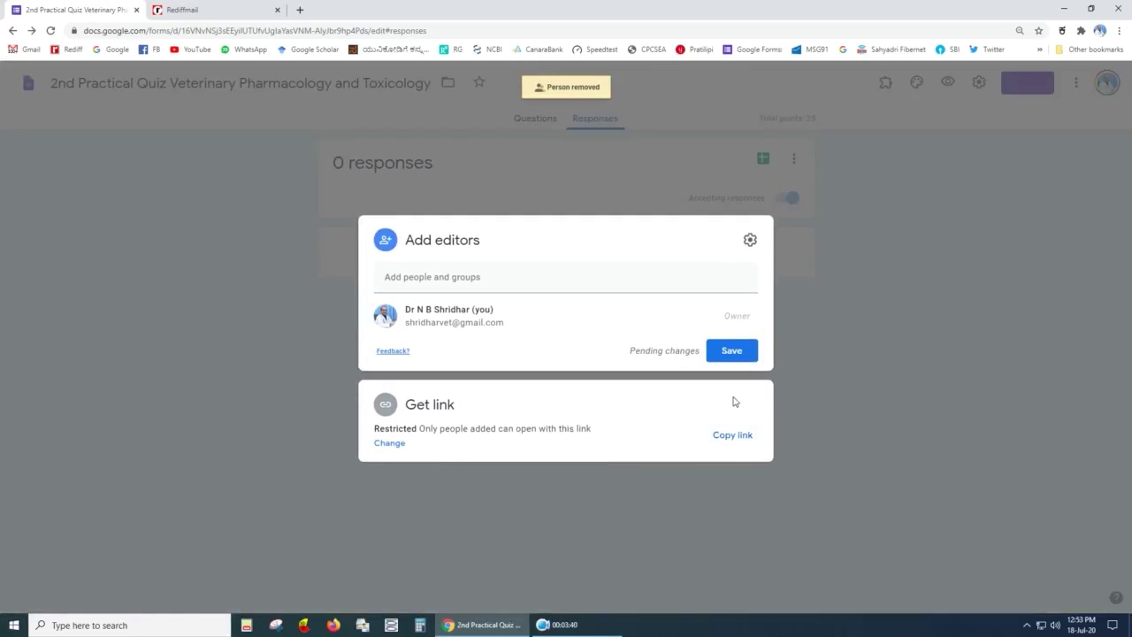
{"action": "left_click", "coordinate": [740, 353]}
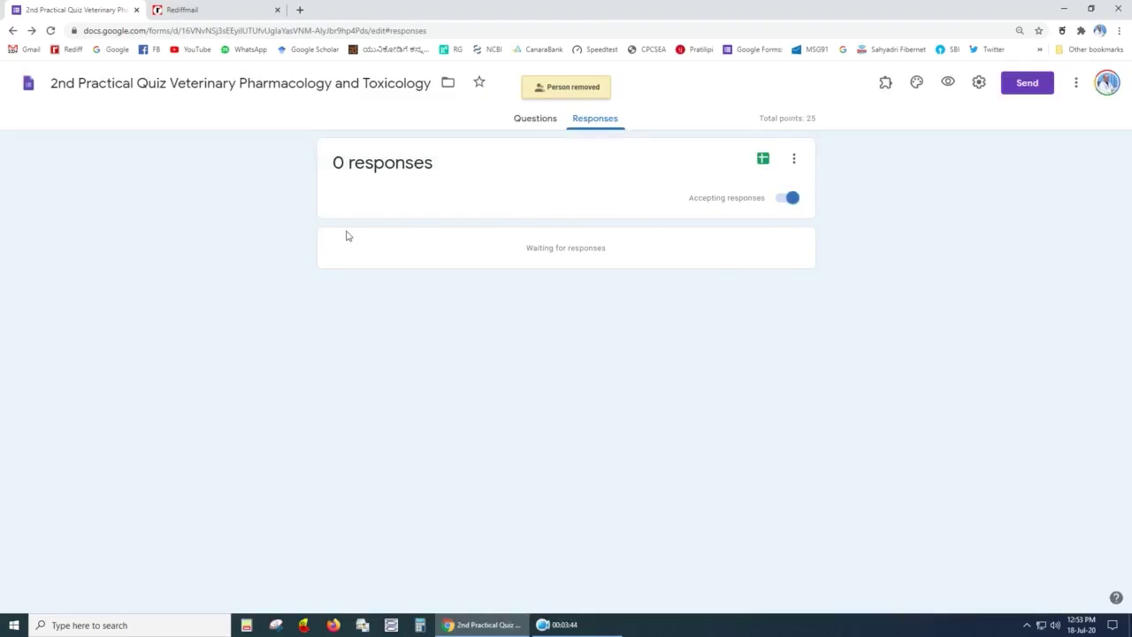
Check the form's collaborator list for remaining editors and close it.
{"action": "left_click", "coordinate": [1075, 83]}
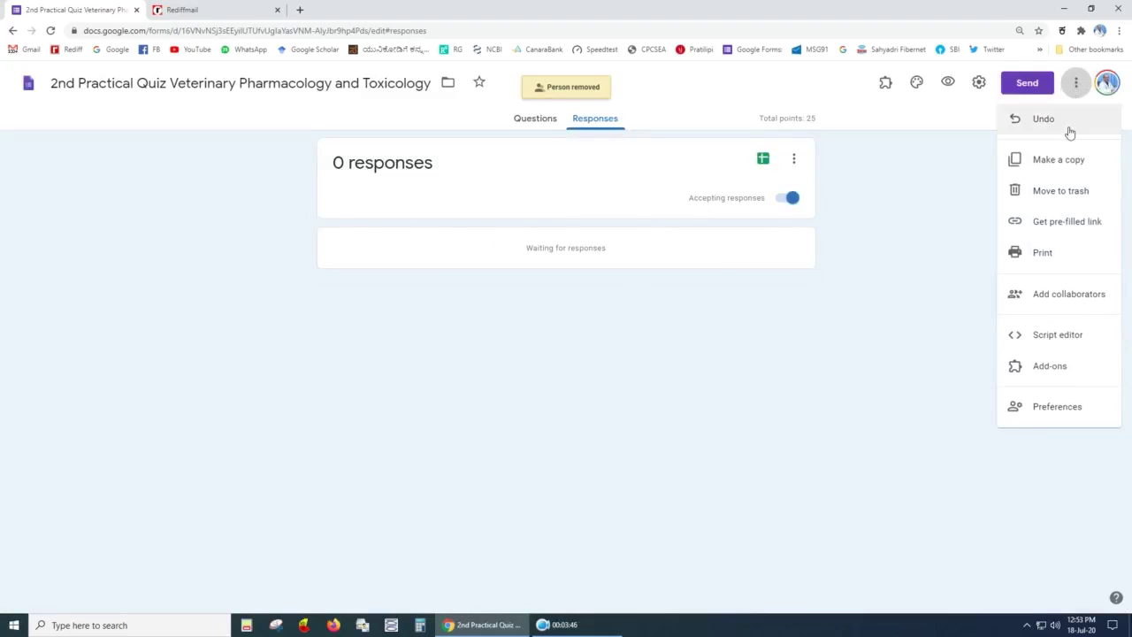
{"action": "left_click", "coordinate": [1039, 302]}
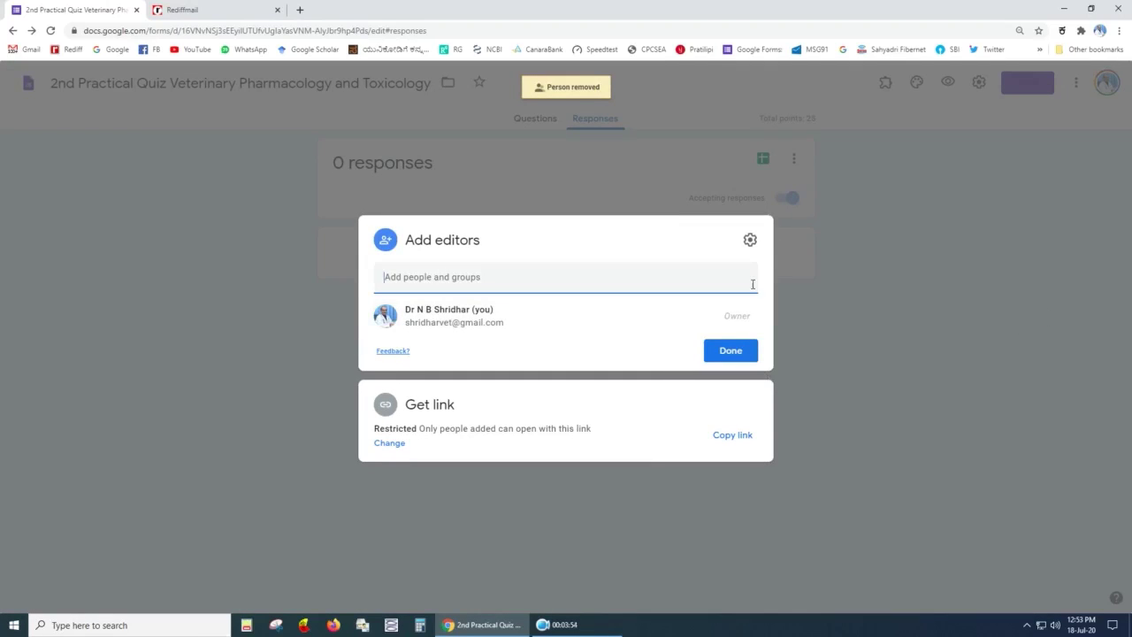
{"action": "left_click", "coordinate": [731, 353]}
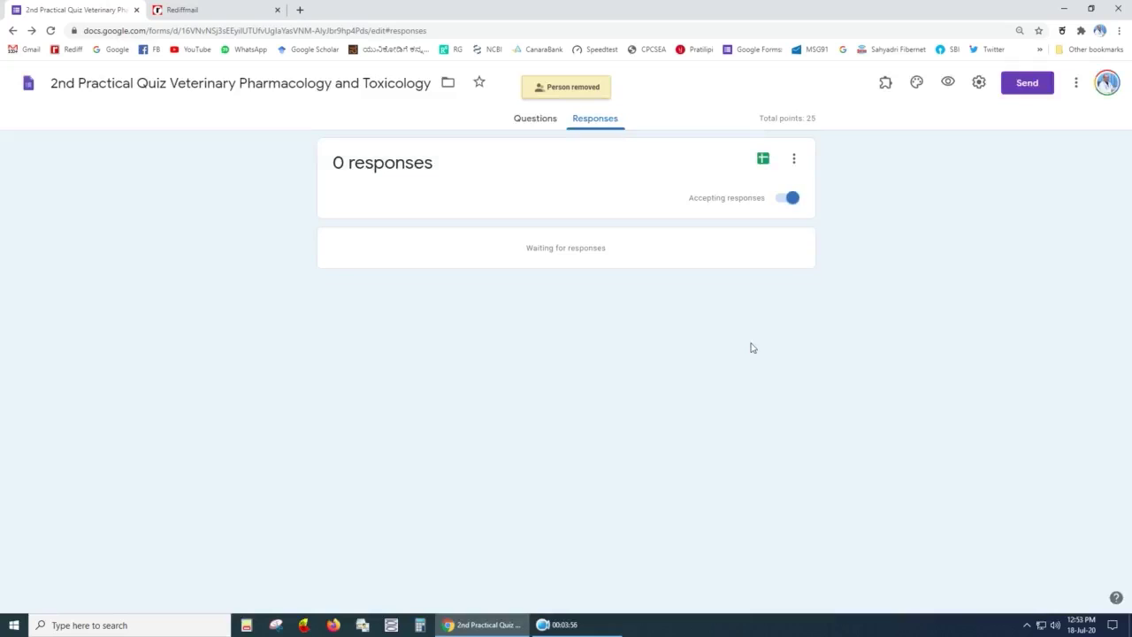